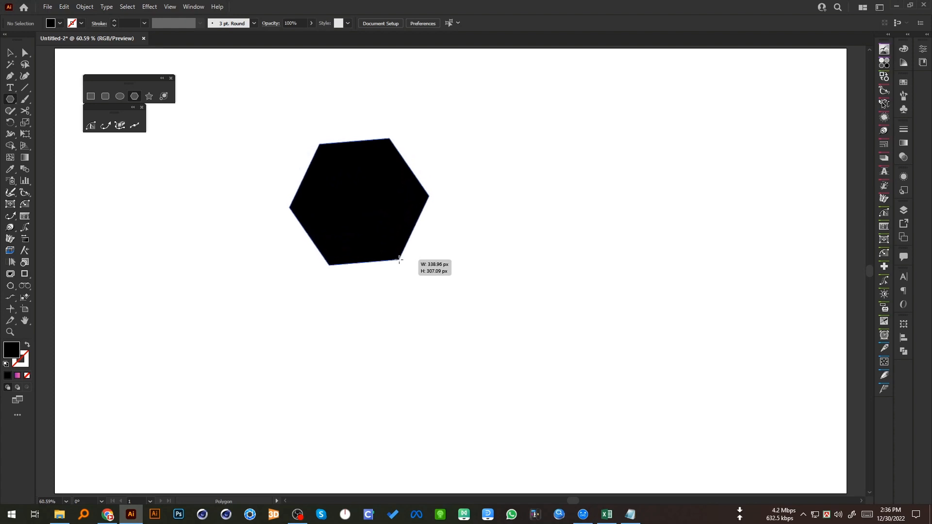
# - Draw a black regular octagon about 246 px wide and centre it horizontally and vertically on the artboard
pyautogui.press('Up')
pyautogui.press('Up')
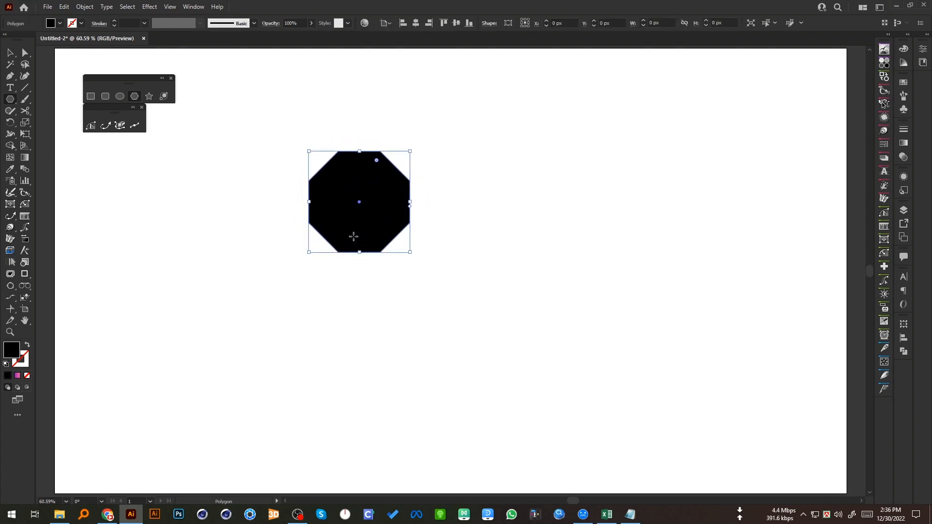
pyautogui.click(10, 52)
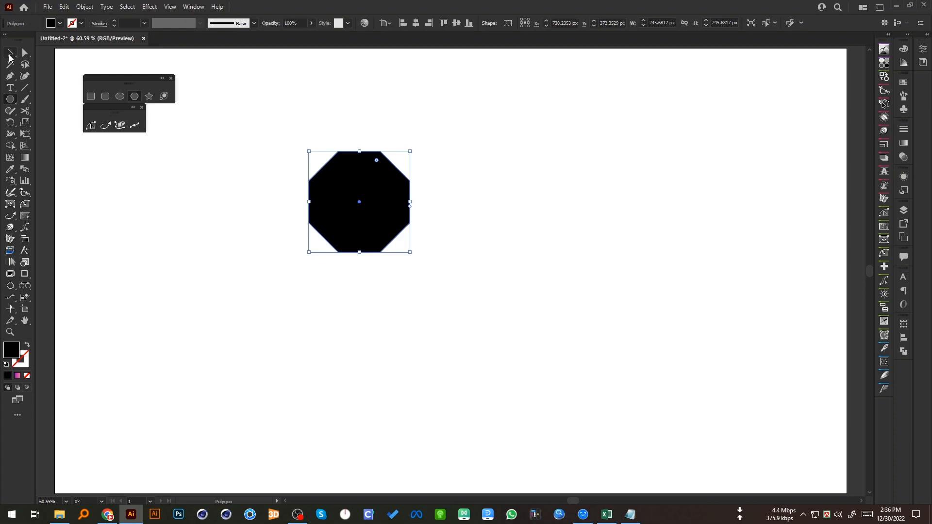
pyautogui.click(415, 23)
pyautogui.click(456, 23)
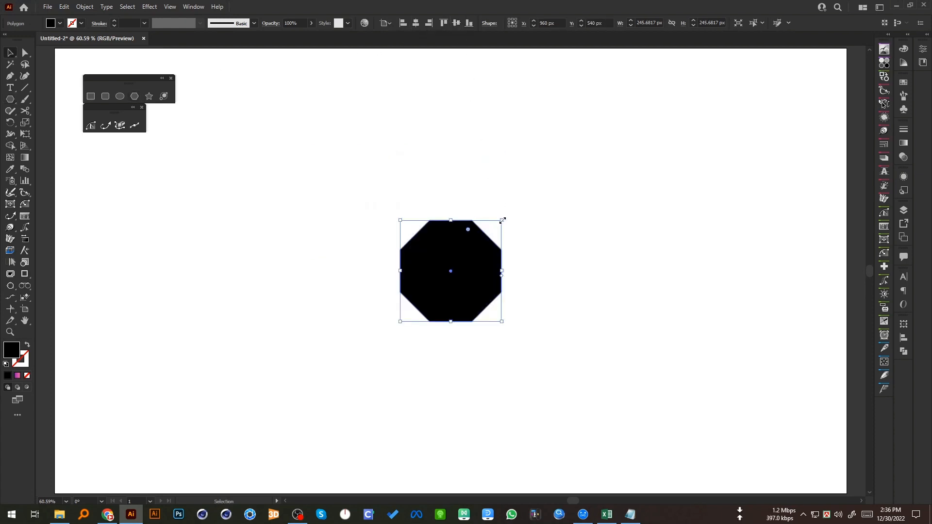
# - Enlarge the octagon from its centre to about 328 px and turn its fill into a 3 pt black outline
pyautogui.moveTo(501, 220)
pyautogui.mouseDown()
pyautogui.moveTo(534, 202)
pyautogui.moveTo(525, 203)
pyautogui.mouseUp()
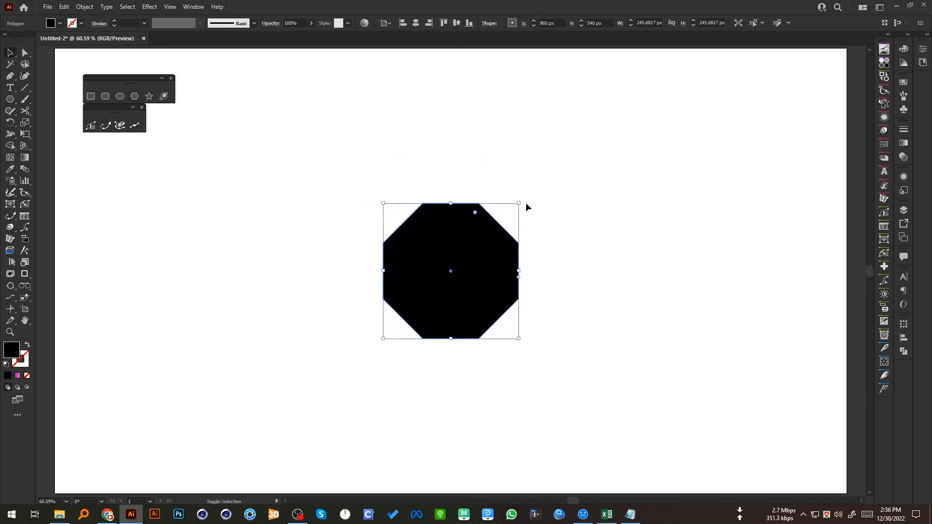
pyautogui.hotkey('shift', 'x')
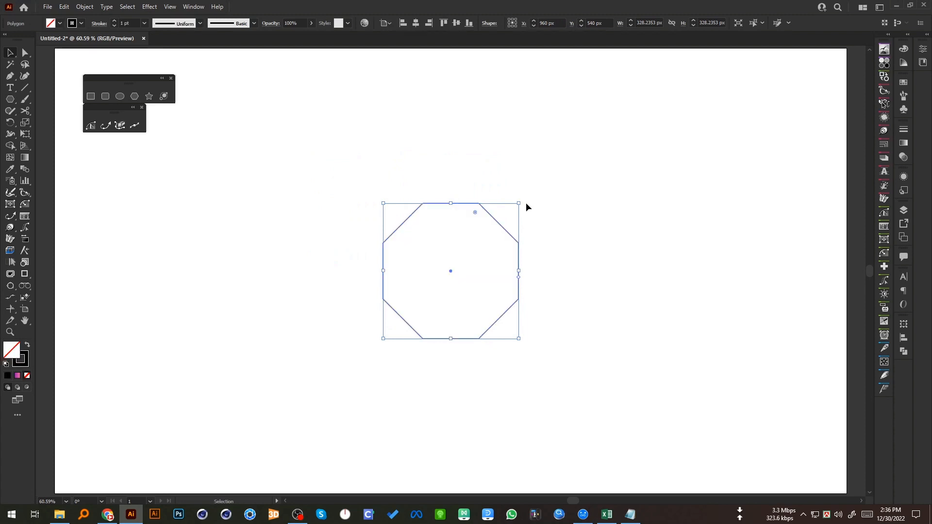
pyautogui.click(115, 21)
pyautogui.click(116, 21)
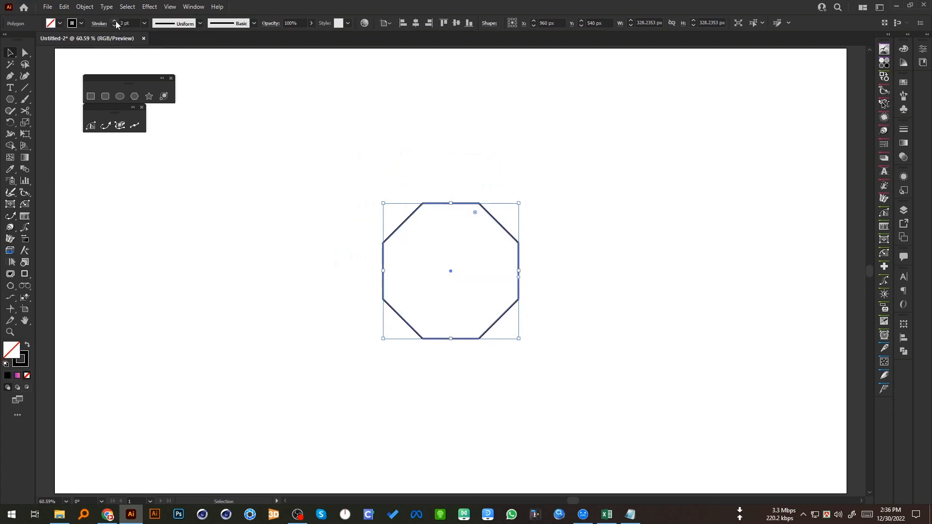
pyautogui.click(336, 138)
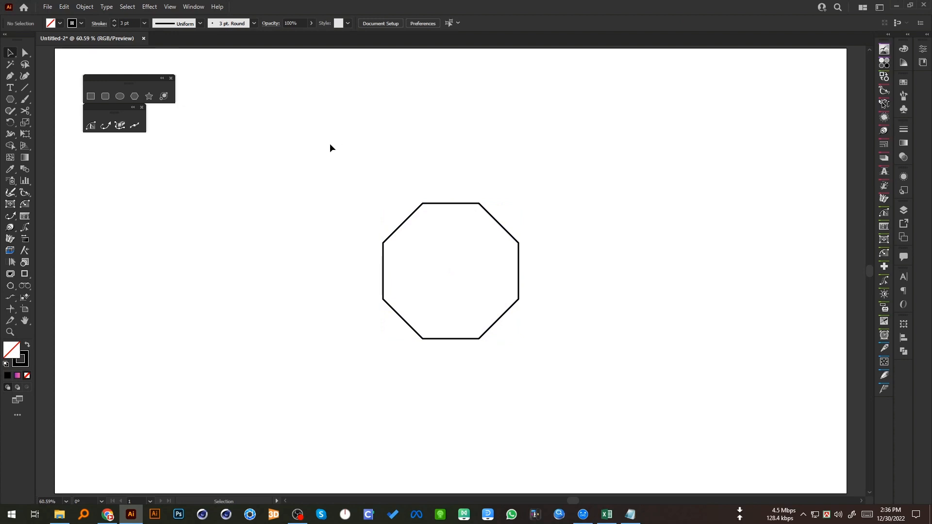
# - Cut the octagon's outline at all eight corner anchor points with the Scissors tool
pyautogui.moveTo(330, 145); pyautogui.dragTo(576, 367)
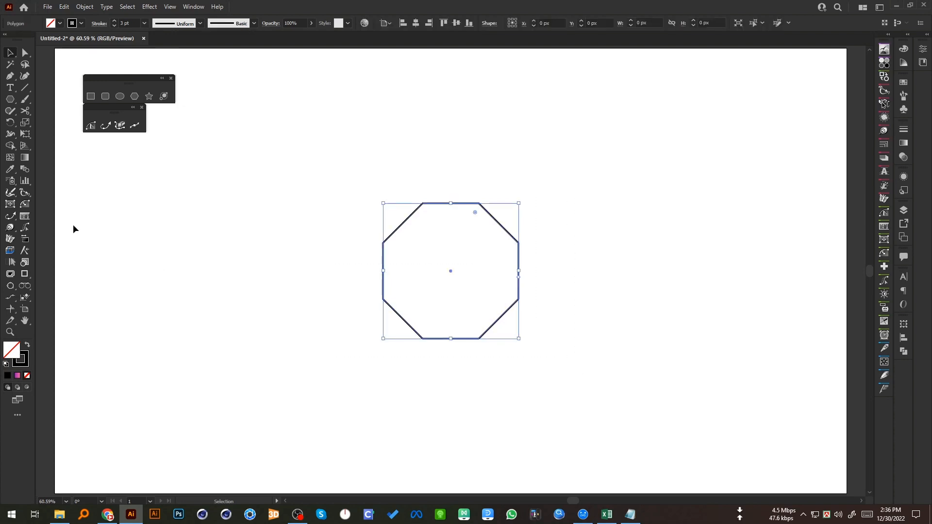
pyautogui.click(25, 110)
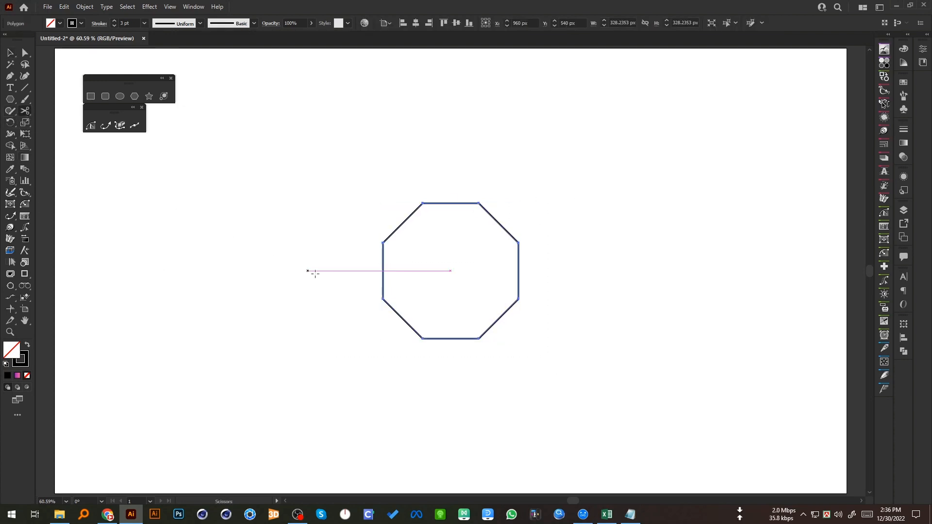
pyautogui.click(383, 298)
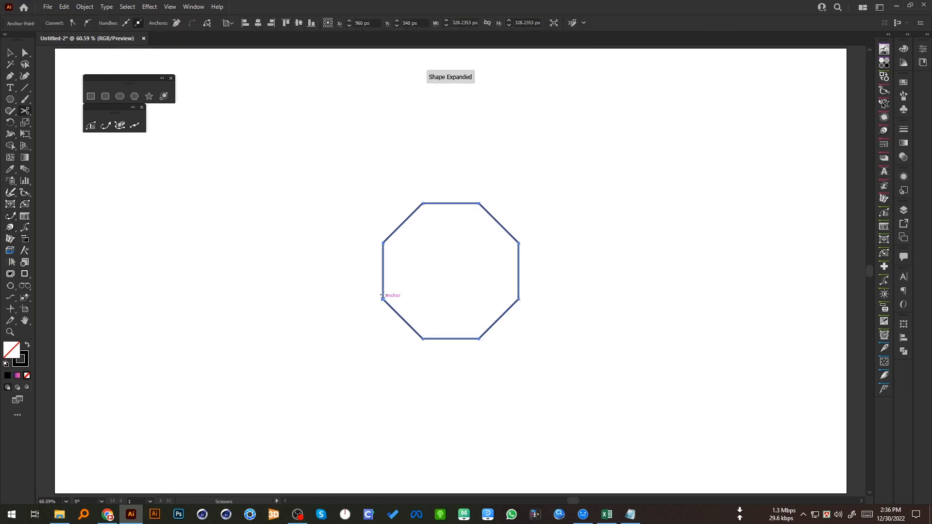
pyautogui.click(382, 243)
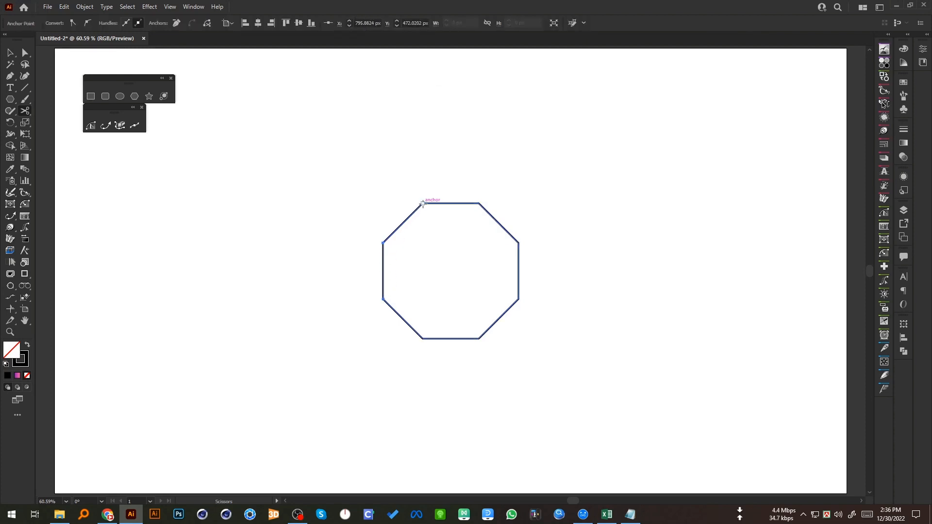
pyautogui.click(422, 203)
pyautogui.click(479, 204)
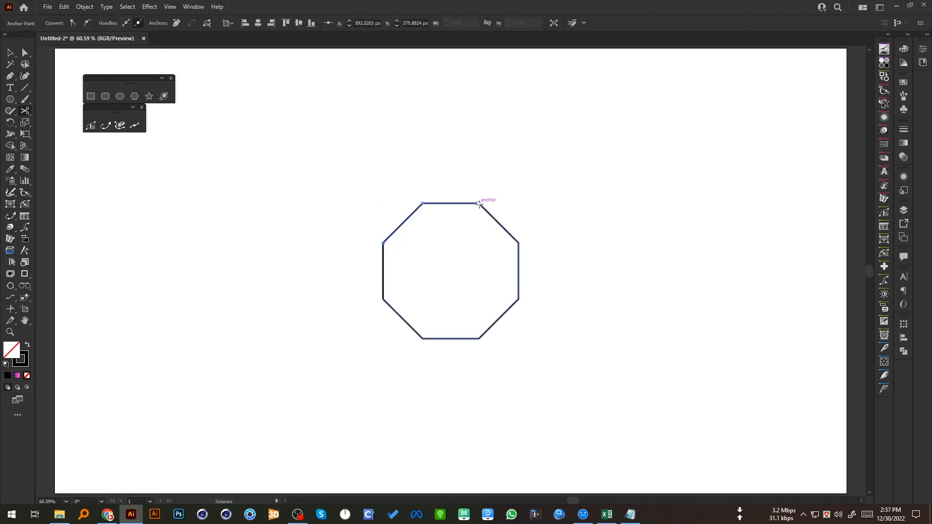
pyautogui.click(519, 242)
pyautogui.click(518, 243)
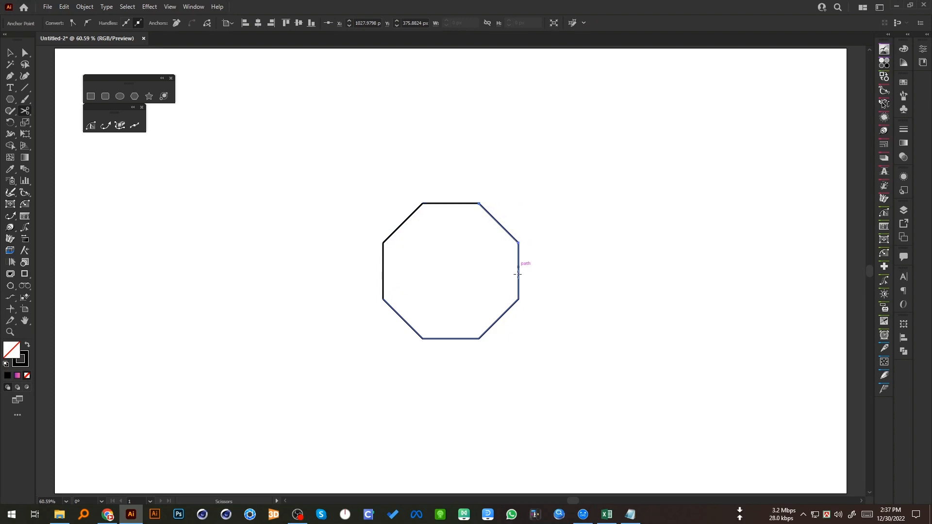
pyautogui.click(518, 299)
pyautogui.click(479, 339)
pyautogui.click(422, 338)
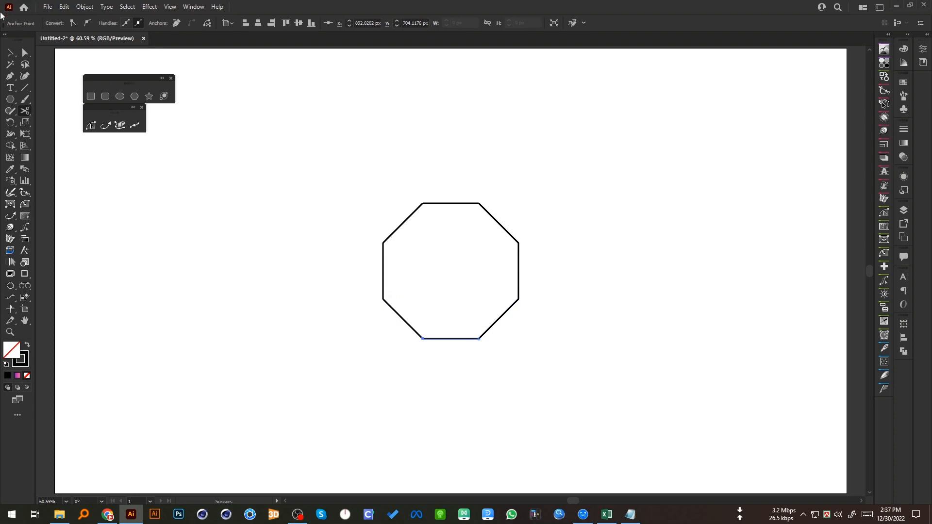
# - Select all eight separated sides and lengthen them together in one rotational direction with the Extend Path tool, about 892 px overall
pyautogui.click(8, 51)
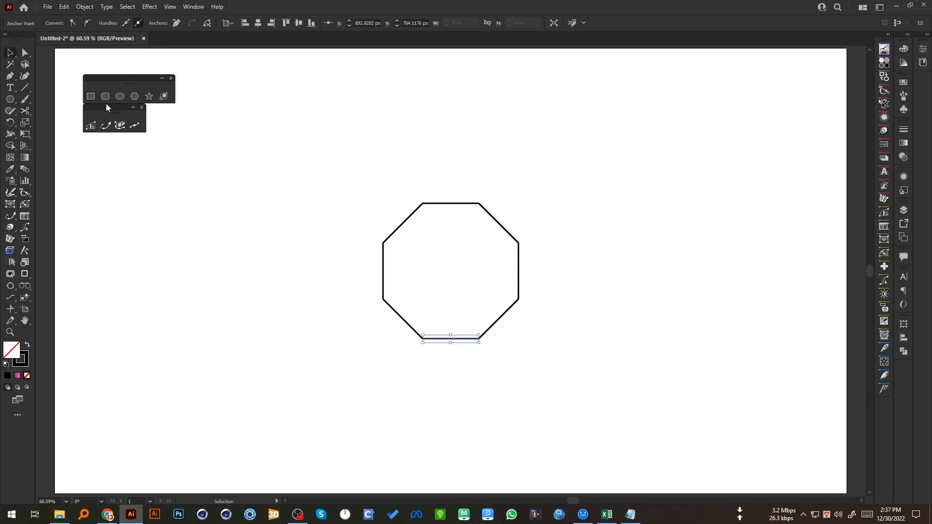
pyautogui.click(406, 322)
pyautogui.moveTo(316, 136); pyautogui.dragTo(562, 359)
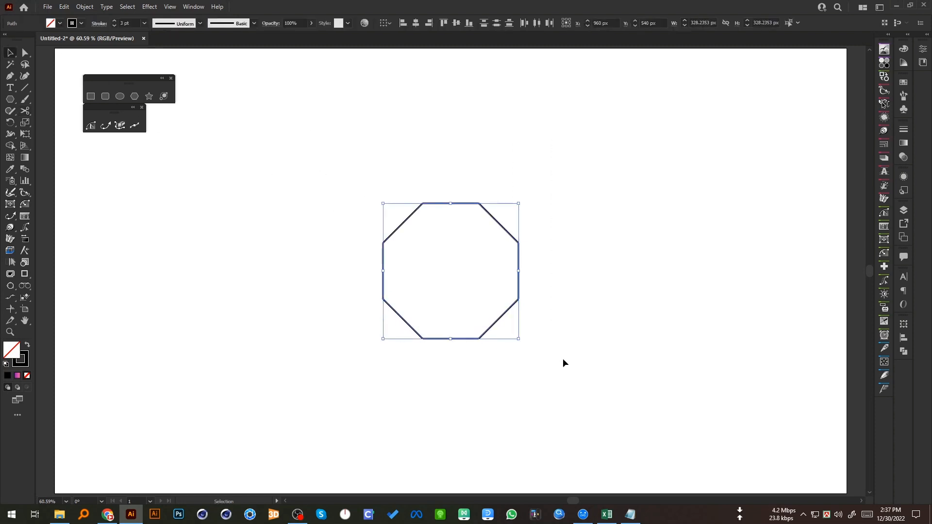
pyautogui.click(106, 126)
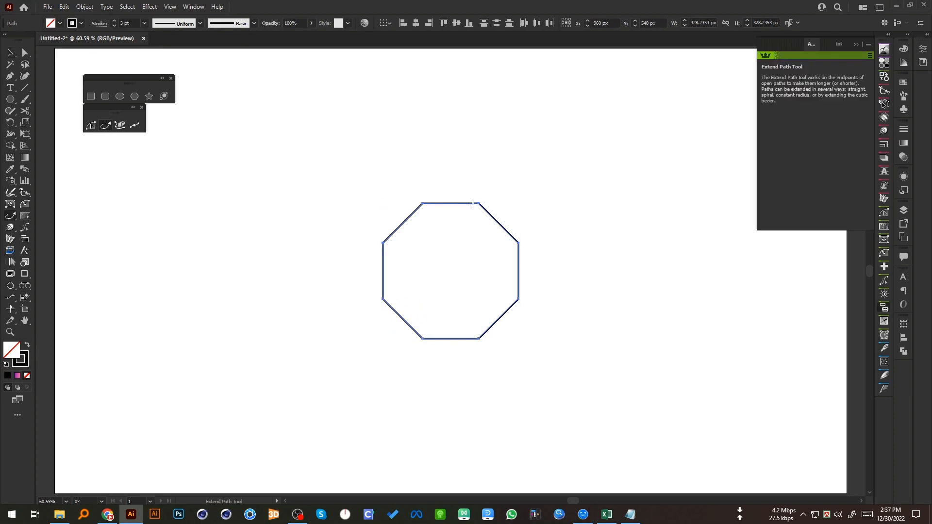
pyautogui.moveTo(477, 204); pyautogui.dragTo(369, 96)
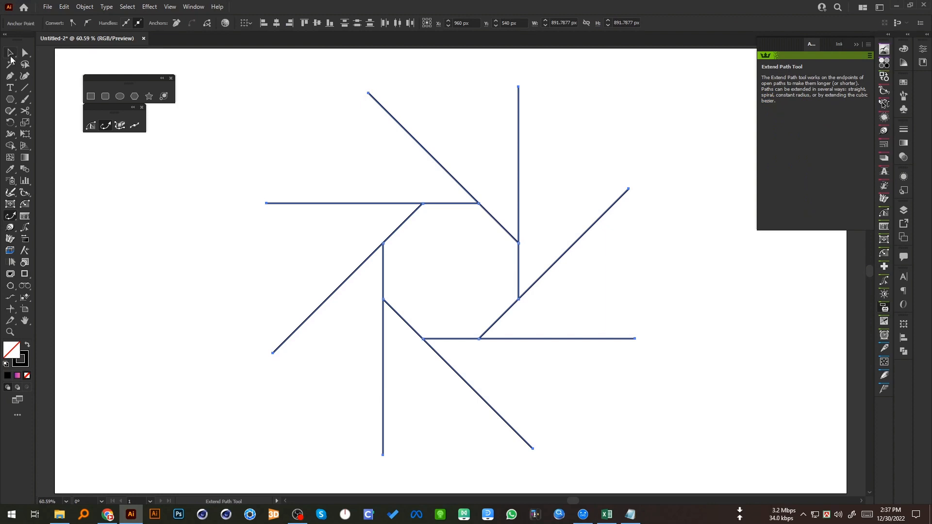
# - Set the stroke of all eight extended lines to 30 pt and group them
pyautogui.click(10, 52)
pyautogui.moveTo(310, 144); pyautogui.dragTo(593, 358)
pyautogui.click(114, 21)
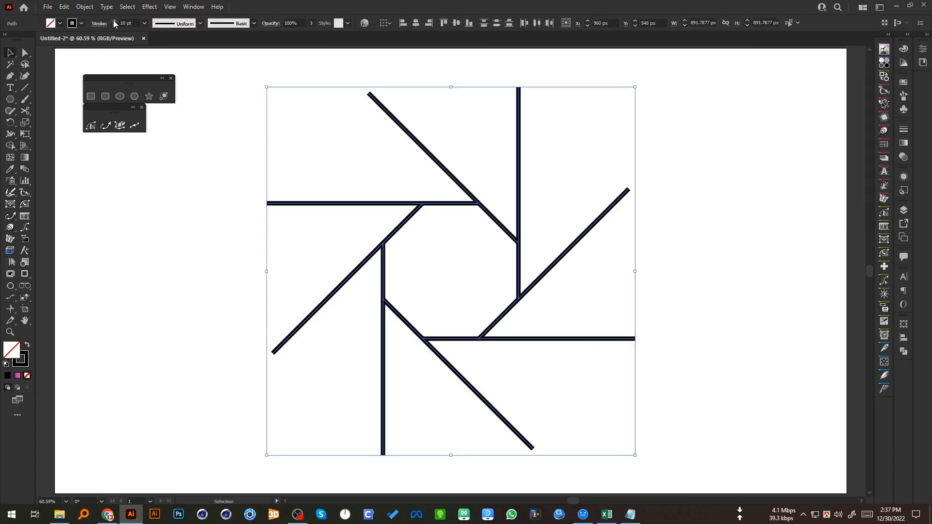
pyautogui.click(114, 22)
pyautogui.click(114, 22)
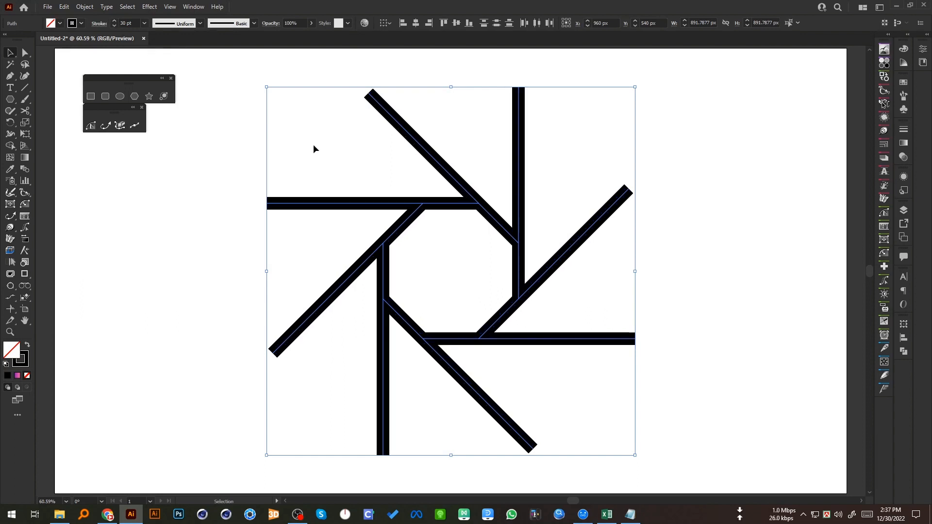
pyautogui.press('a')
pyautogui.press('v')
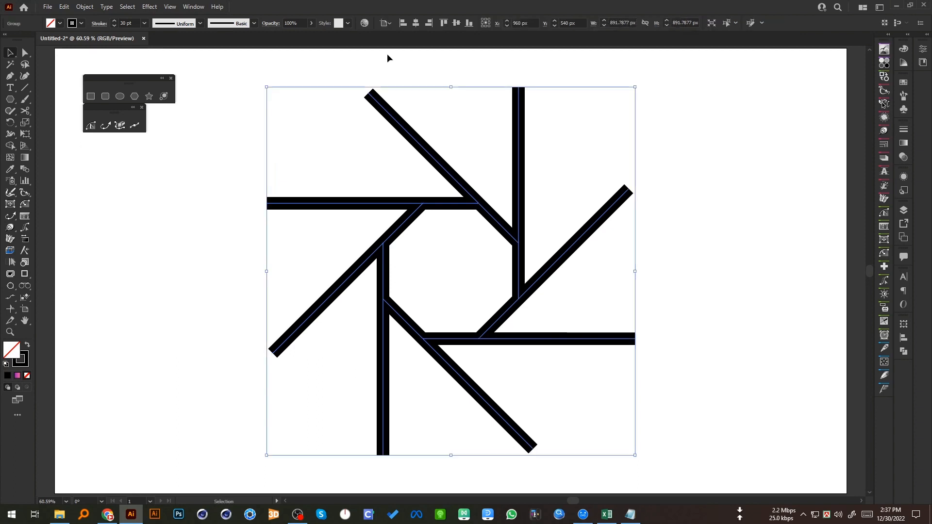
pyautogui.click(352, 124)
# - Draw a circle about 518 px in diameter and centre it horizontally and vertically on the artboard
pyautogui.press('l')
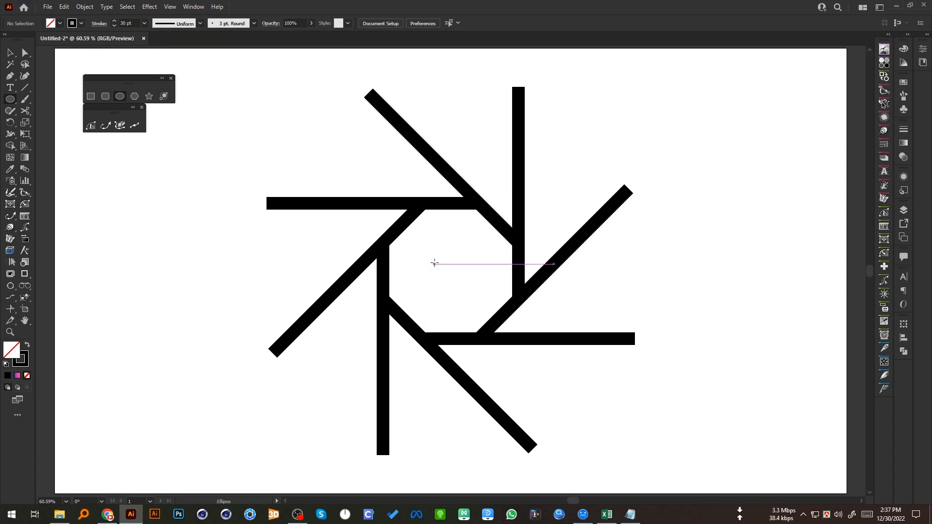
pyautogui.moveTo(319, 114); pyautogui.dragTo(427, 221)
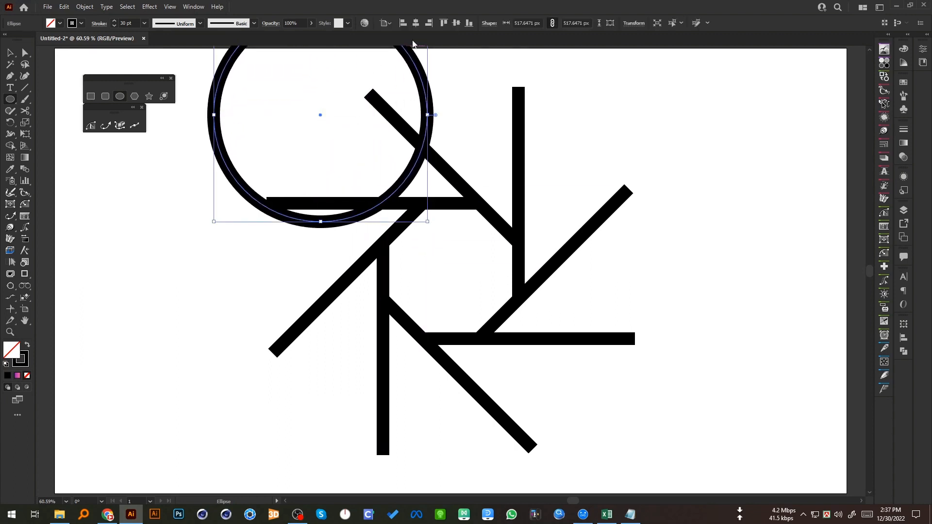
pyautogui.click(415, 23)
pyautogui.click(456, 24)
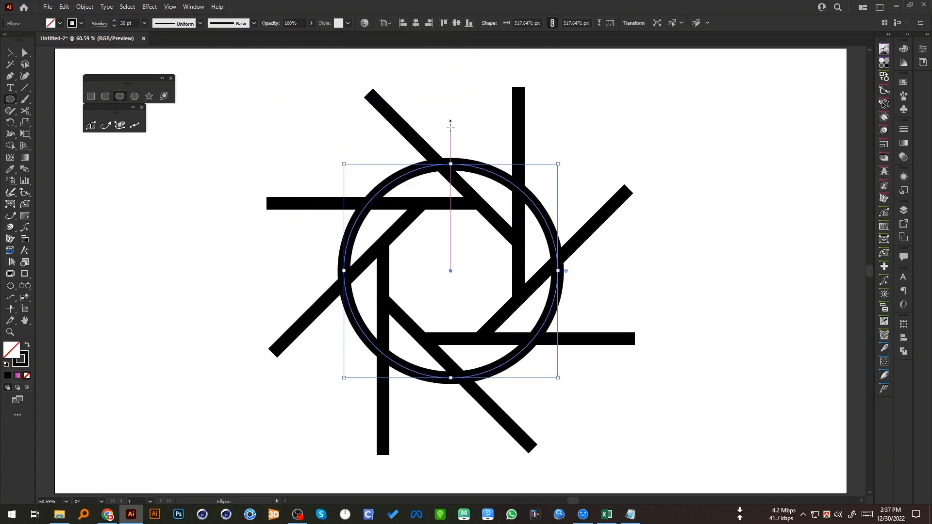
# - Enlarge the circle from its centre almost to the lines' outer ends and match its stroke to their 30 pt with the Eyedropper
pyautogui.press('v')
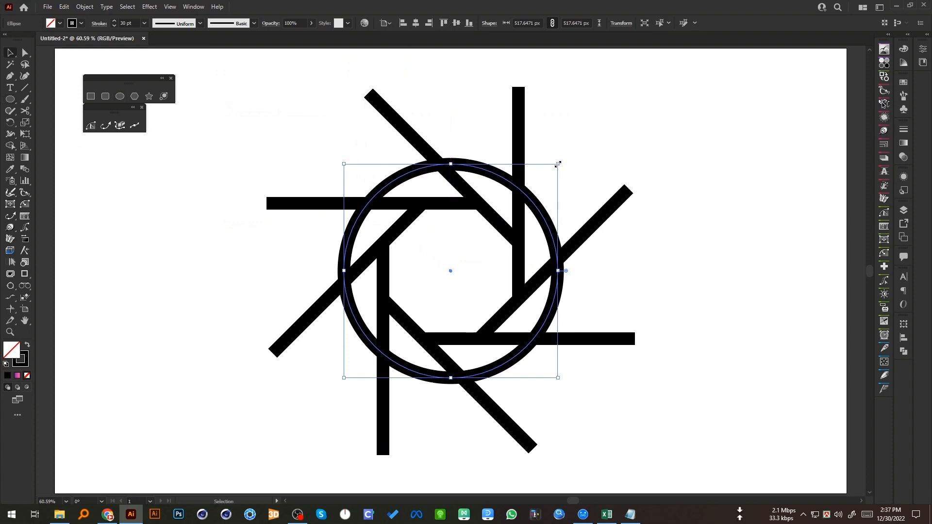
pyautogui.moveTo(558, 164); pyautogui.dragTo(628, 94)
pyautogui.moveTo(230, 98); pyautogui.dragTo(643, 366)
pyautogui.press('i')
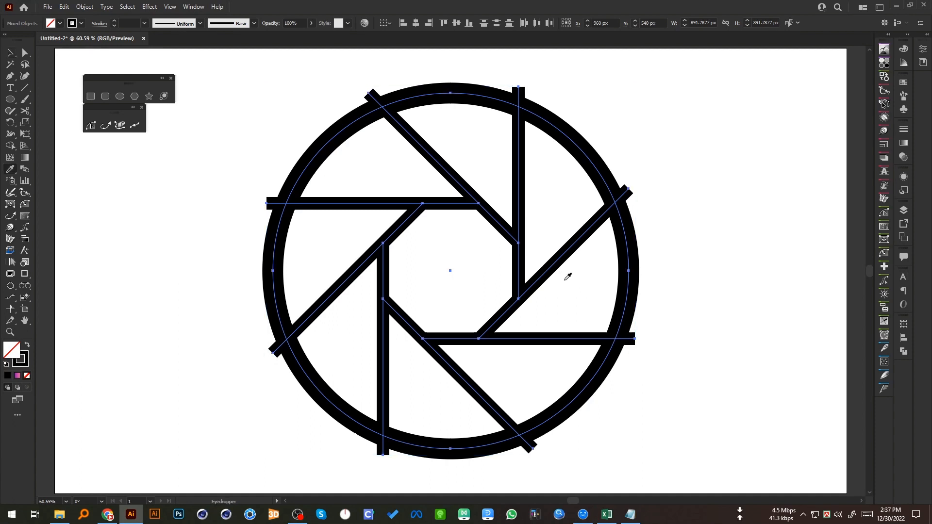
pyautogui.click(562, 256)
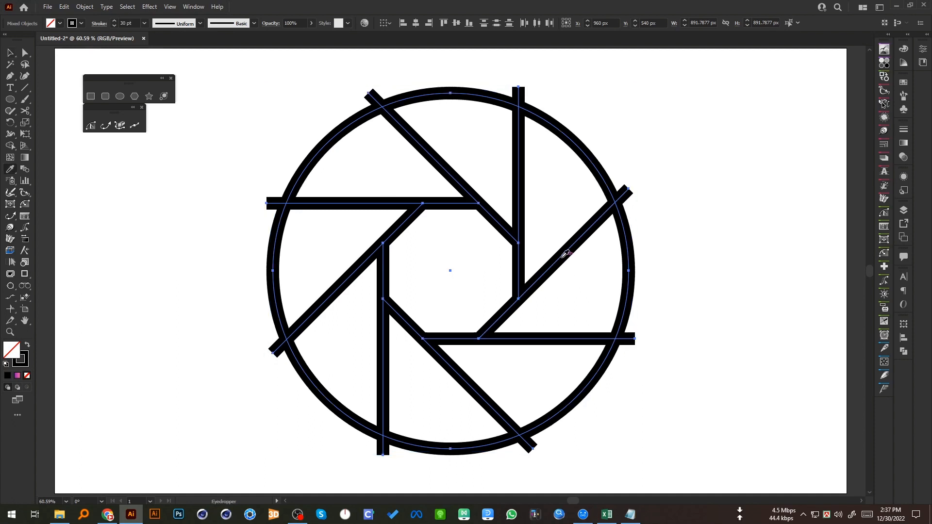
pyautogui.press('v')
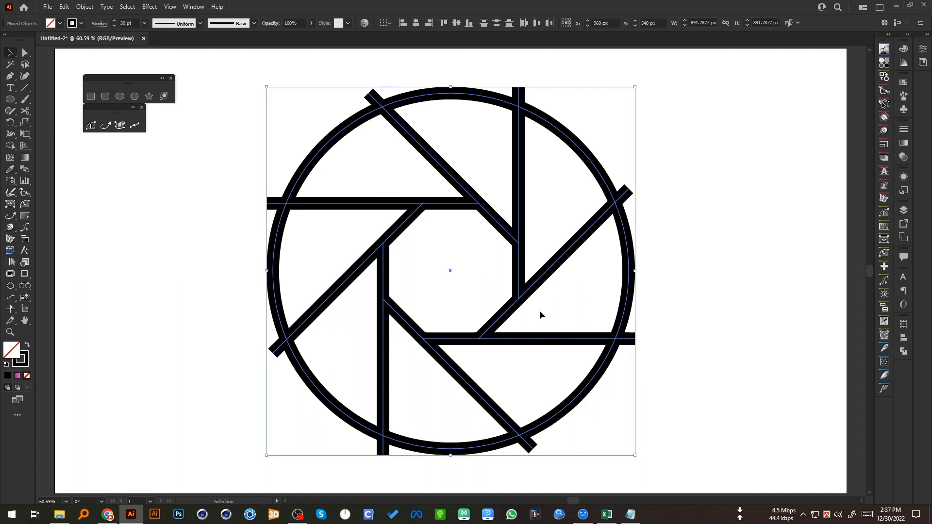
# - Convert the circle and line strokes to outlines and unite them into one shape
pyautogui.click(903, 351)
pyautogui.hotkey('ctrl', 'shift', 'o')
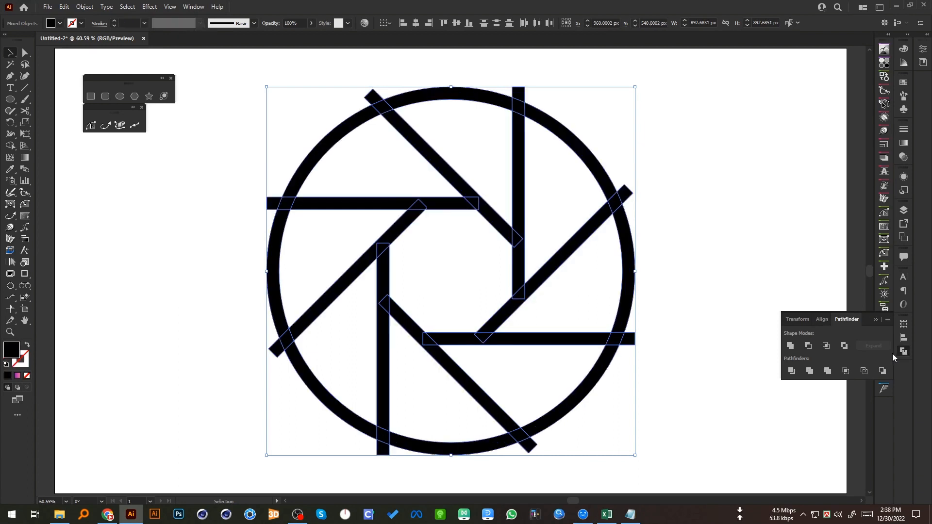
pyautogui.click(790, 346)
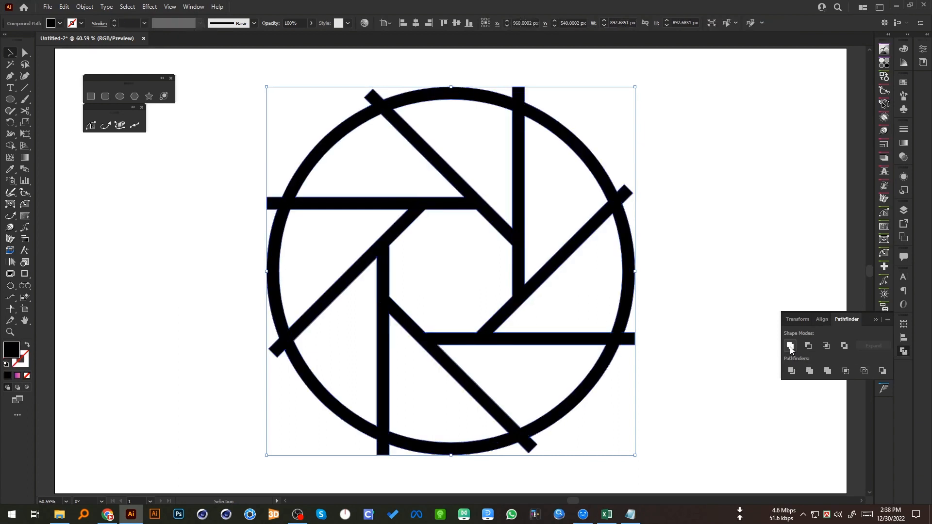
# - Split the united shape into separate regions with Pathfinder Divide and fill them all with red
pyautogui.click(792, 371)
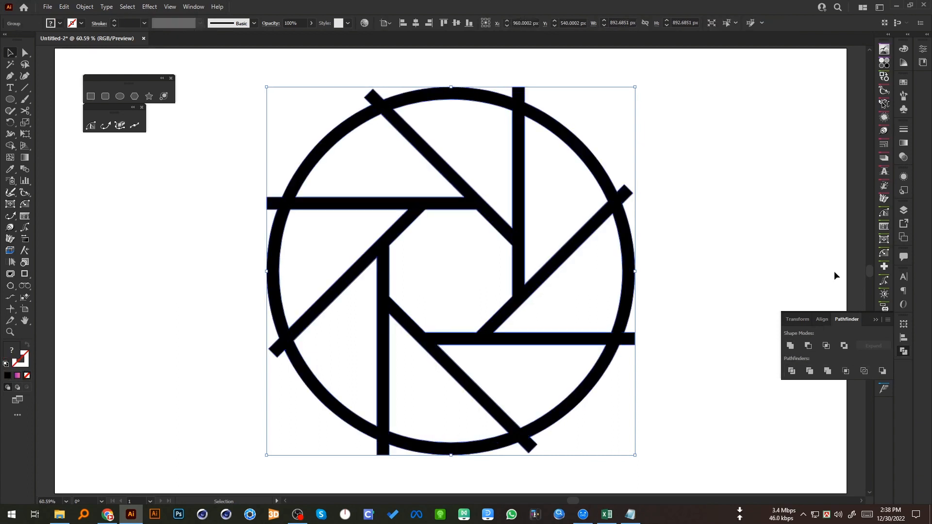
pyautogui.click(884, 130)
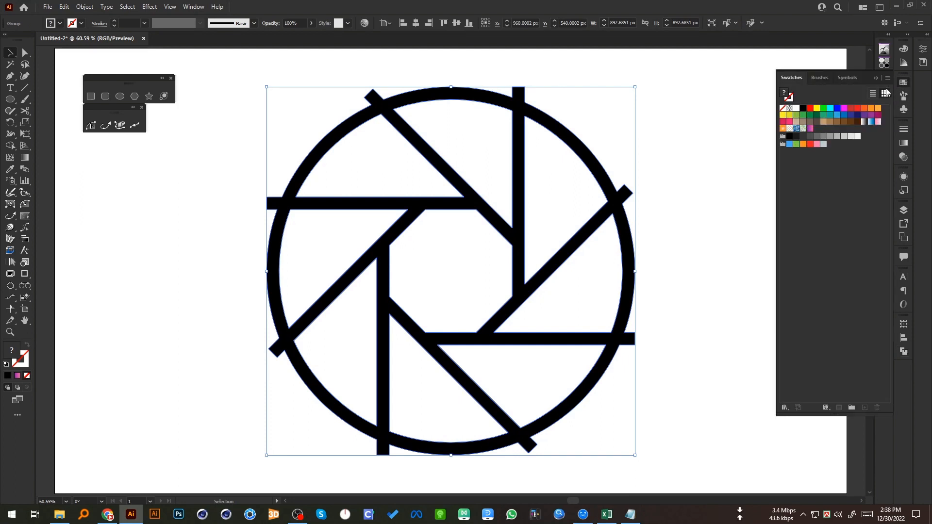
pyautogui.click(809, 108)
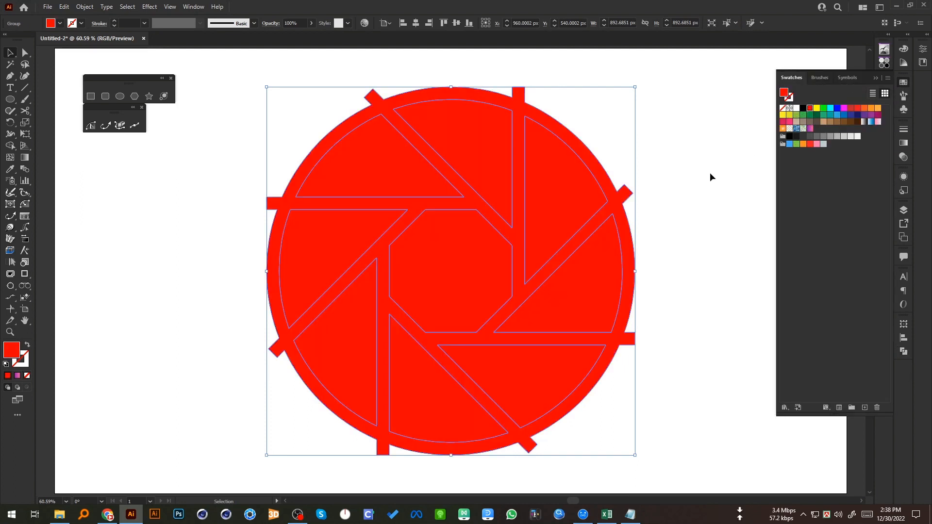
# - Ungroup the divided regions and delete the outer ring with its connecting bars, leaving the blades and central octagon
pyautogui.rightClick(621, 237)
pyautogui.click(645, 316)
pyautogui.click(711, 241)
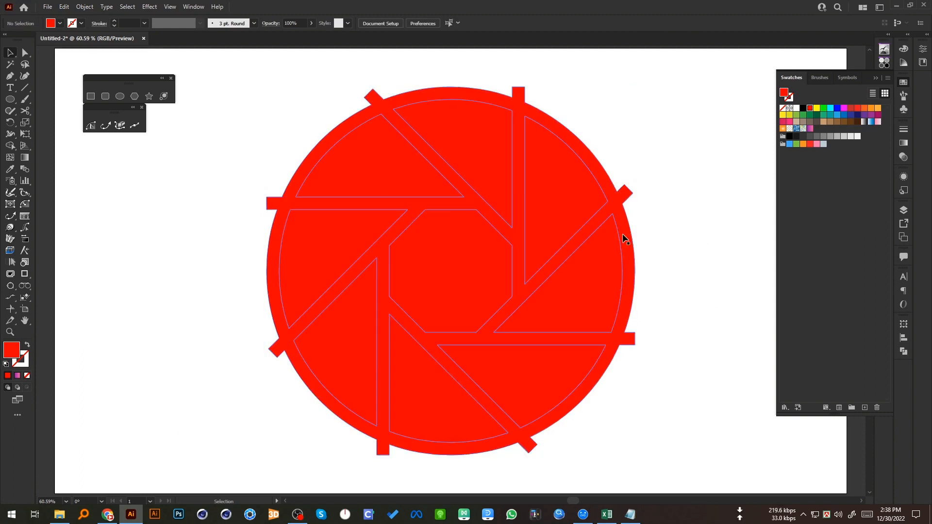
pyautogui.click(624, 239)
pyautogui.press('Delete')
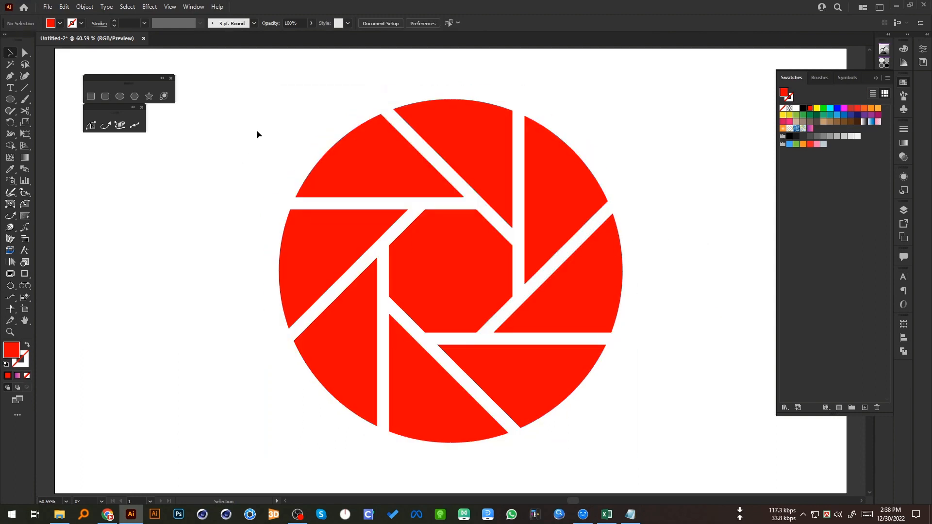
# - Delete the central octagon and group the eight remaining shutter blades
pyautogui.click(427, 266)
pyautogui.press('Delete')
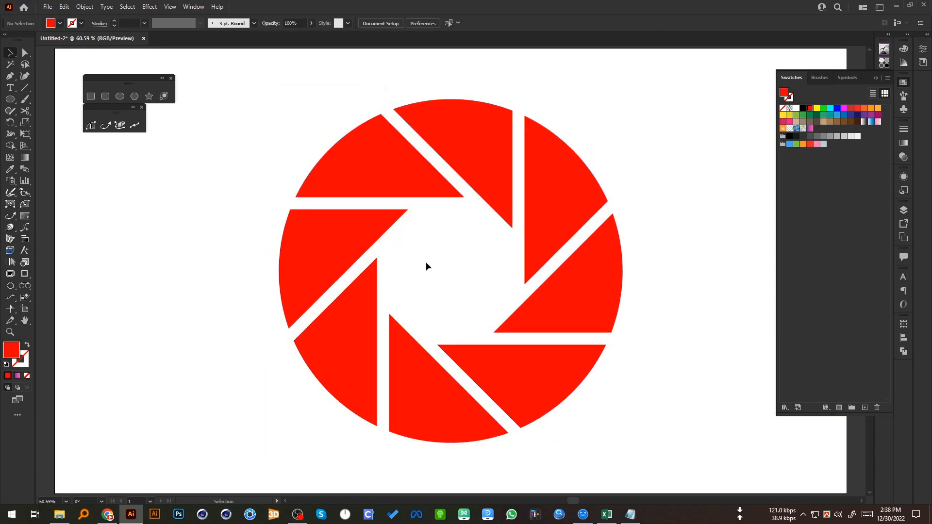
pyautogui.press('a')
pyautogui.moveTo(269, 100); pyautogui.dragTo(628, 448)
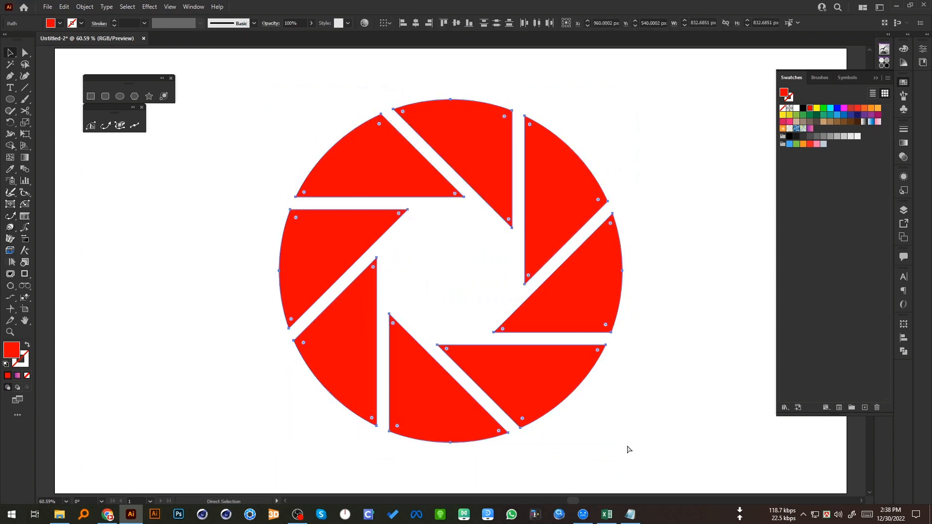
pyautogui.hotkey('ctrl', 'g')
pyautogui.press('v')
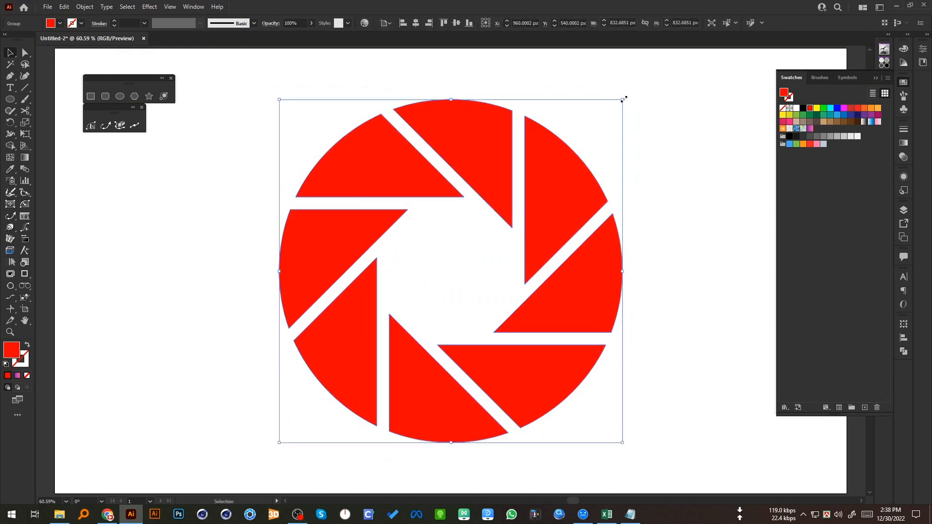
# - Shrink the blade group from its centre to about 425 px wide and fill it with the purple-to-pink gradient swatch
pyautogui.moveTo(622, 95); pyautogui.dragTo(583, 182)
pyautogui.click(809, 129)
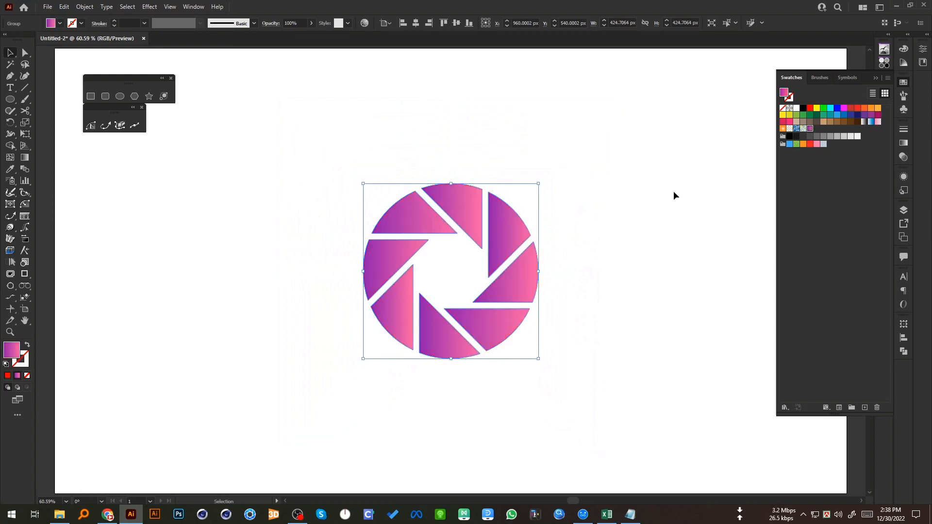
# - Redirect the gradient diagonally across all the blades, from purple at the shutter's lower left to pink at its upper right
pyautogui.press('g')
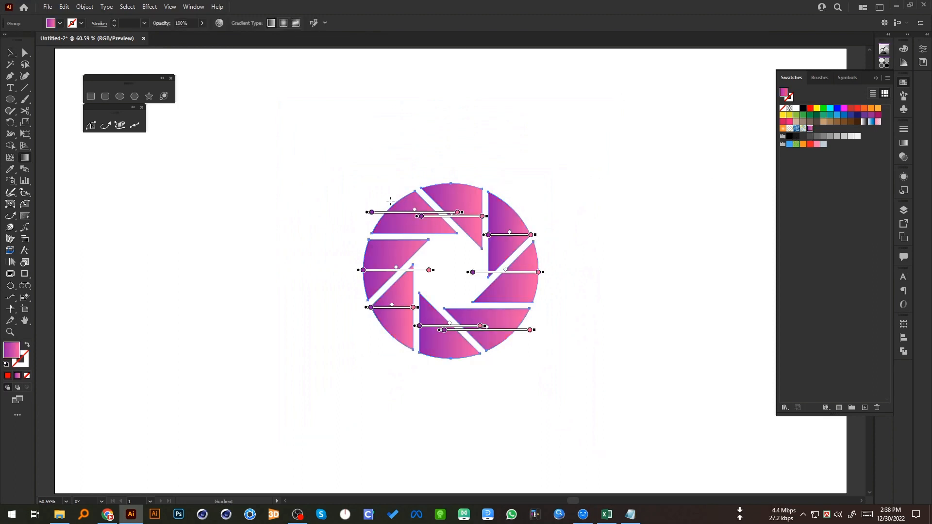
pyautogui.moveTo(390, 200); pyautogui.dragTo(516, 327)
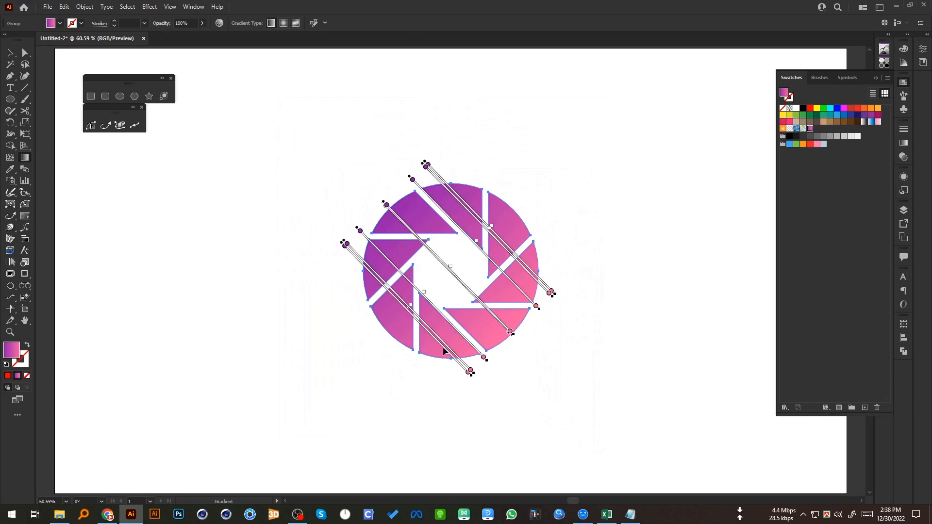
pyautogui.moveTo(398, 348); pyautogui.dragTo(515, 212)
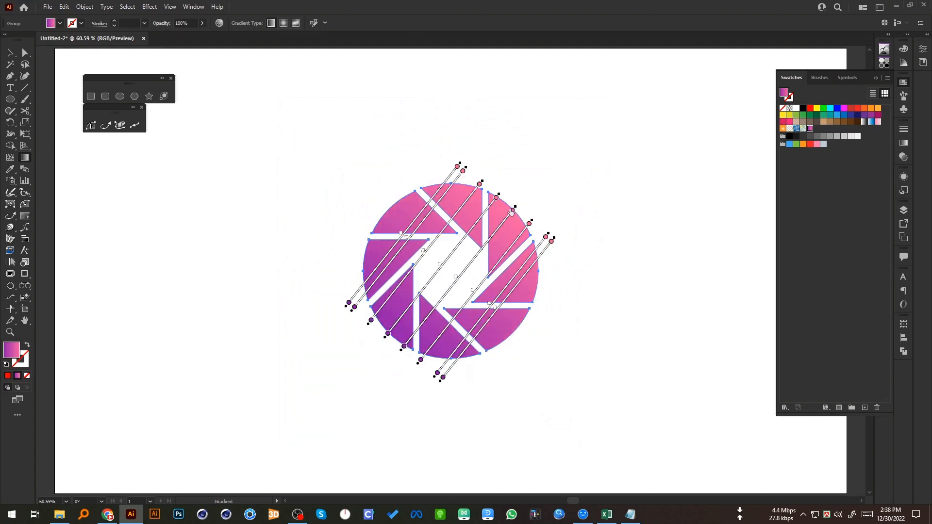
pyautogui.press('v')
pyautogui.click(611, 310)
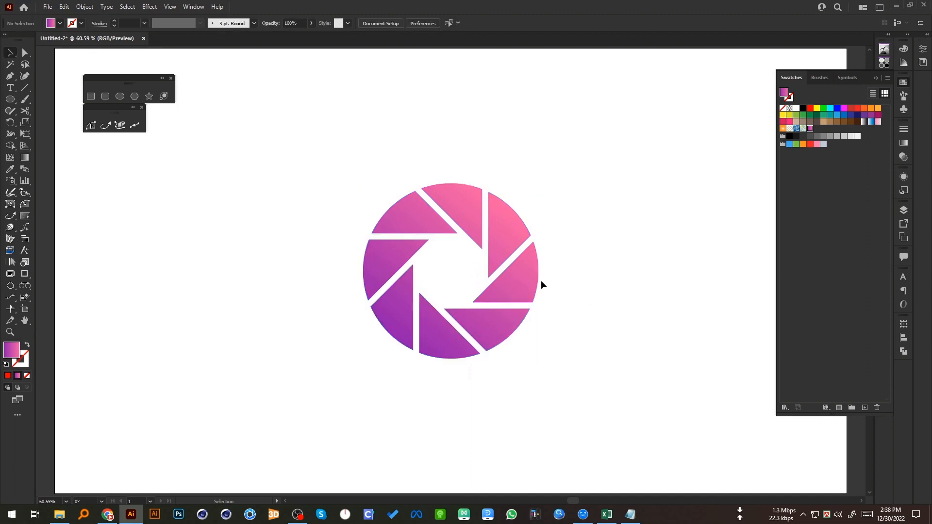
# - Copy both lines of Logo.txt in Notepad and place them in Illustrator as a text object above and right of the shutter
pyautogui.click(630, 514)
pyautogui.moveTo(328, 232); pyautogui.dragTo(214, 201)
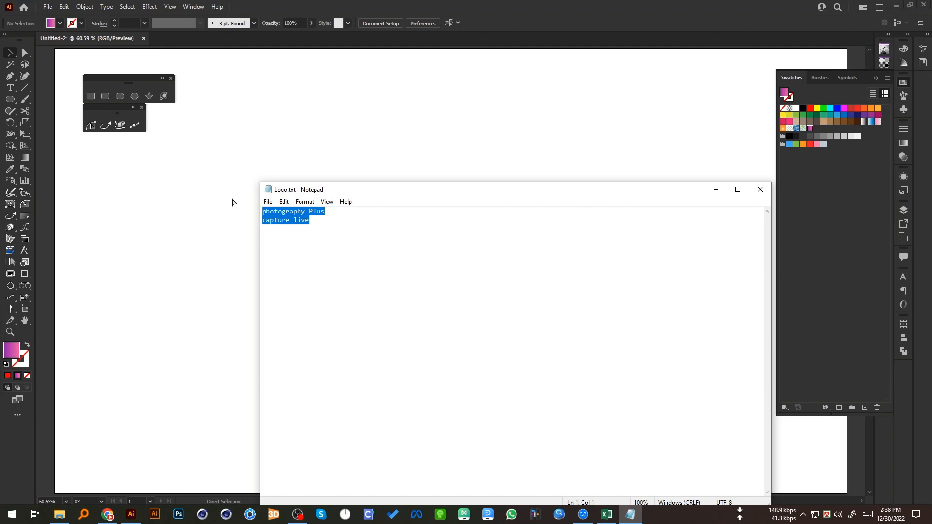
pyautogui.click(716, 190)
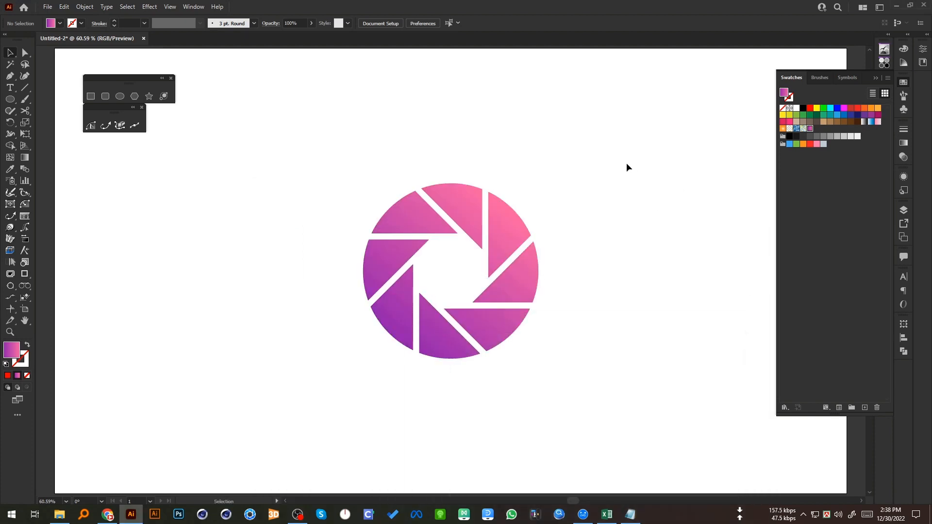
pyautogui.press('t')
pyautogui.click(629, 167)
pyautogui.write('PHOTOGRAPHY PLUS CAPTURE LIVE')
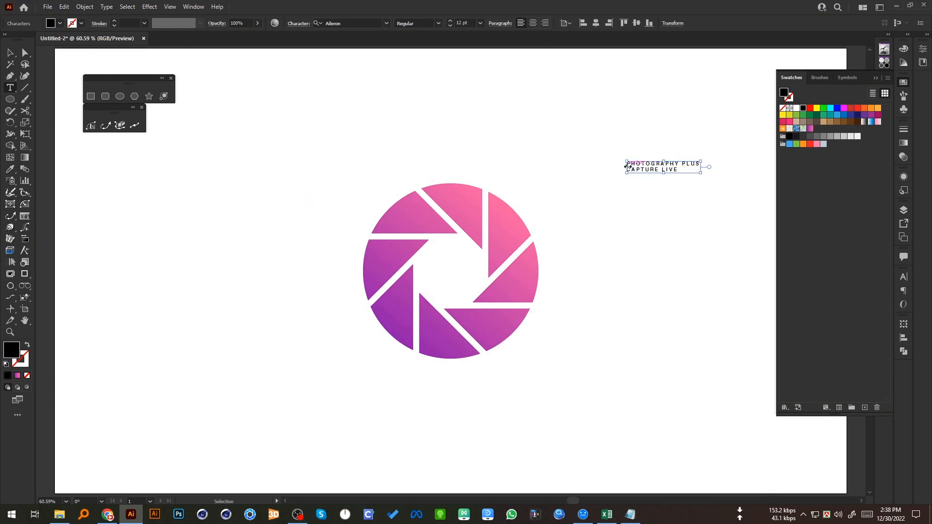
# - Cut the PHOTOGRAPHY PLUS line out of the text object, leaving CAPTURE LIVE as its only line
pyautogui.click(11, 53)
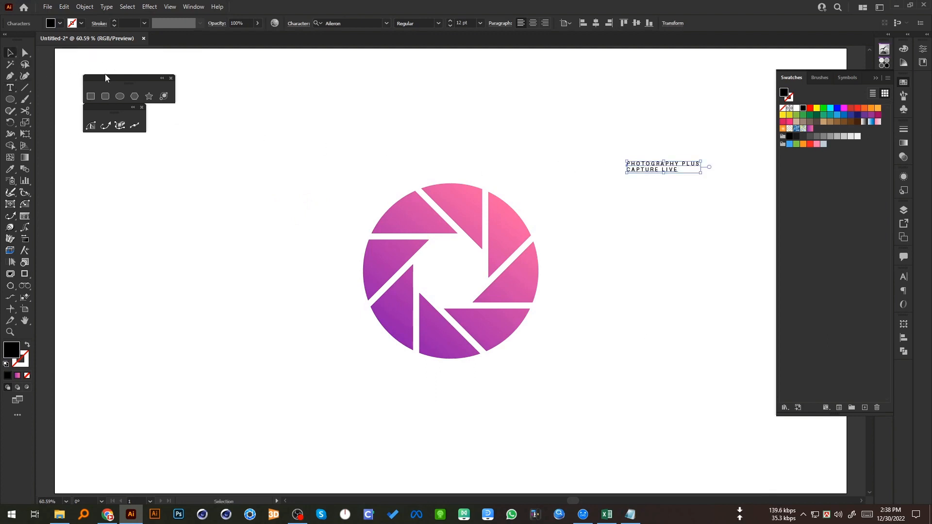
pyautogui.doubleClick(630, 165)
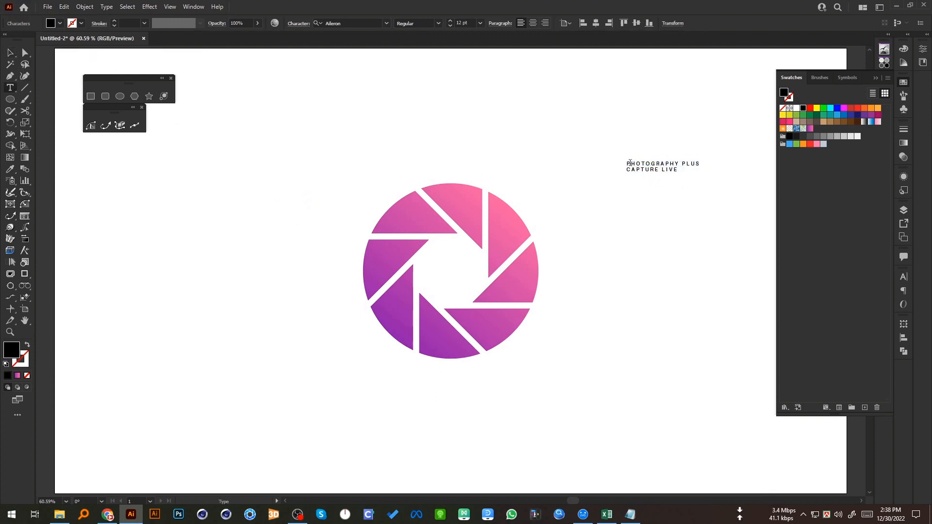
pyautogui.moveTo(627, 163); pyautogui.dragTo(731, 161)
pyautogui.hotkey('ctrl', 'c')
pyautogui.press('BackSpace')
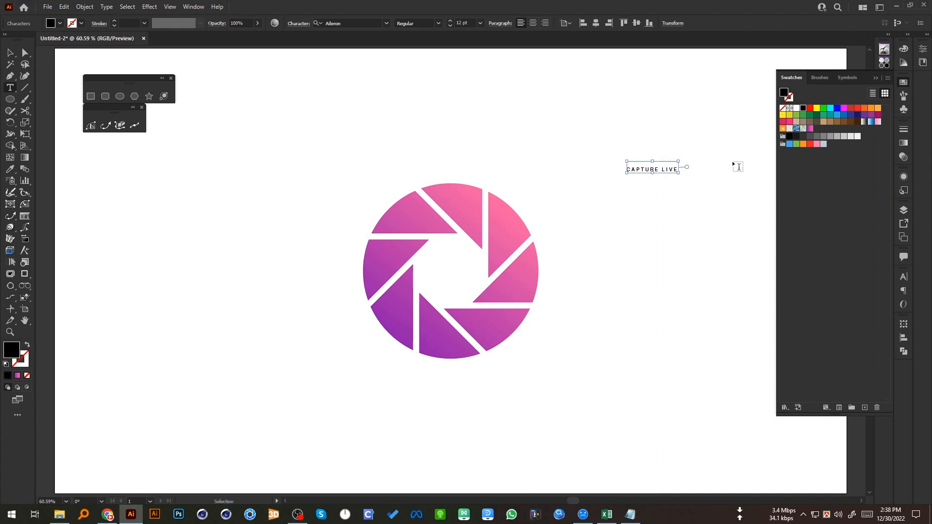
pyautogui.press('Delete')
pyautogui.click(10, 52)
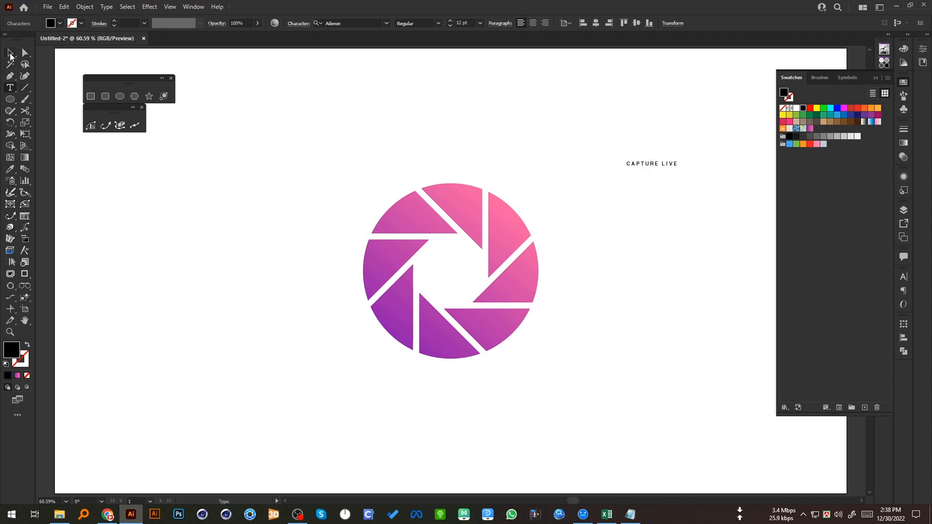
pyautogui.click(600, 307)
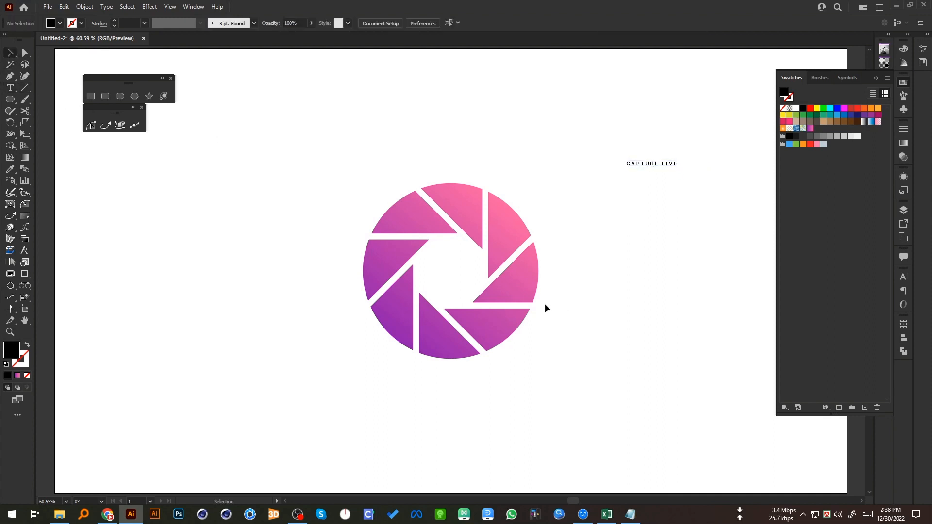
# - Shrink the shutter from its centre to about 206 px wide and move it up about 153 px
pyautogui.click(527, 287)
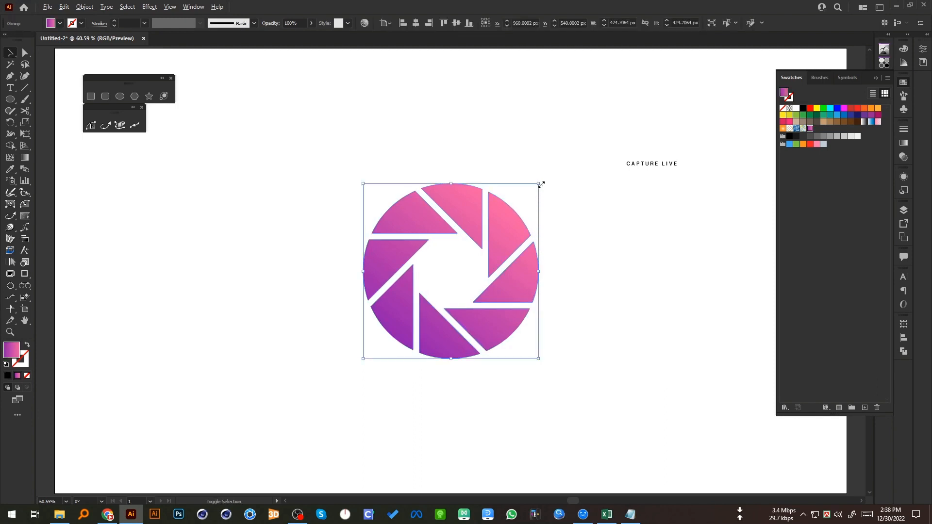
pyautogui.moveTo(538, 183); pyautogui.dragTo(505, 227)
pyautogui.moveTo(493, 277); pyautogui.dragTo(488, 211)
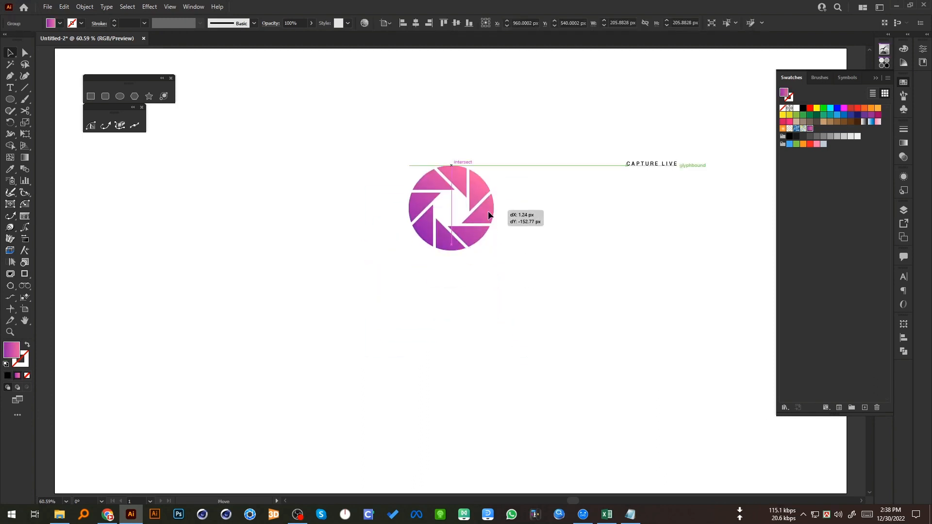
# - Paste the cut PHOTOGRAPHY PLUS line as separate text below the shutter and set it in Great Vibes without All Caps
pyautogui.click(506, 313)
pyautogui.hotkey('ctrl', 'v')
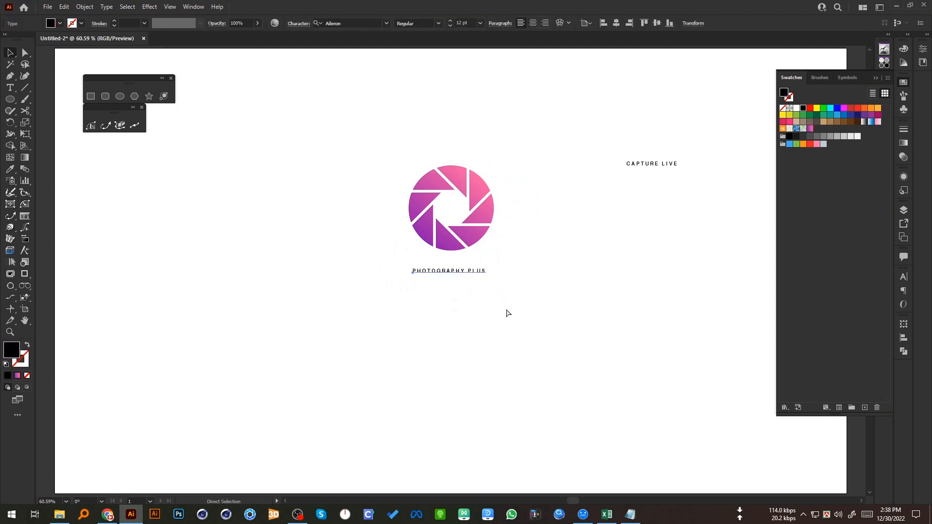
pyautogui.hotkey('ctrl', 't')
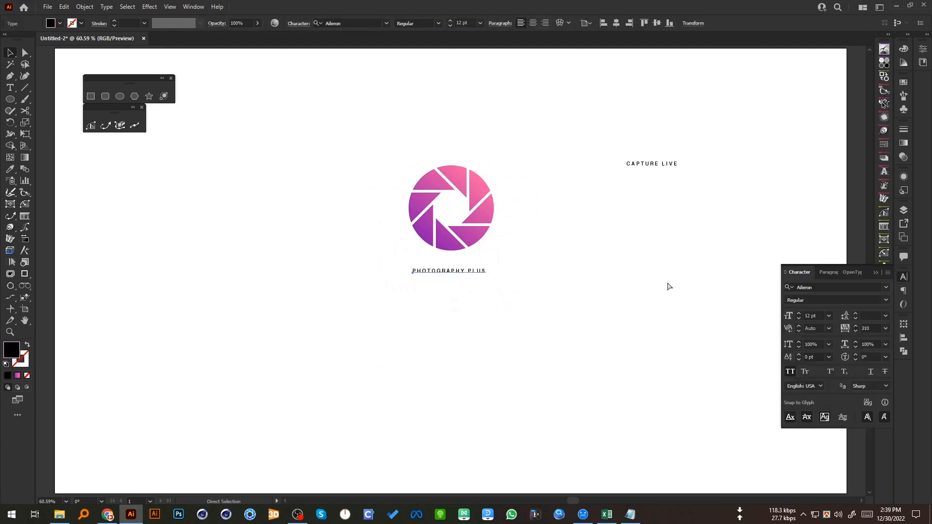
pyautogui.click(808, 287)
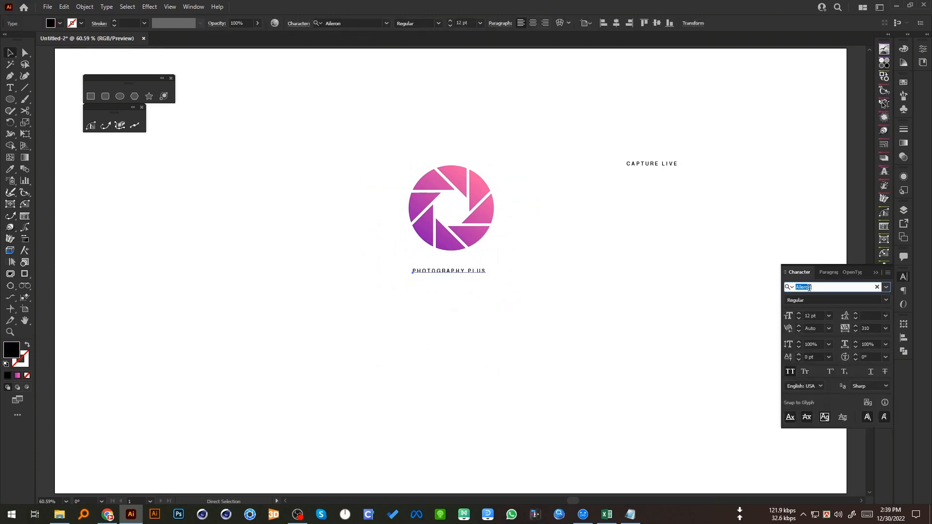
pyautogui.write('gr')
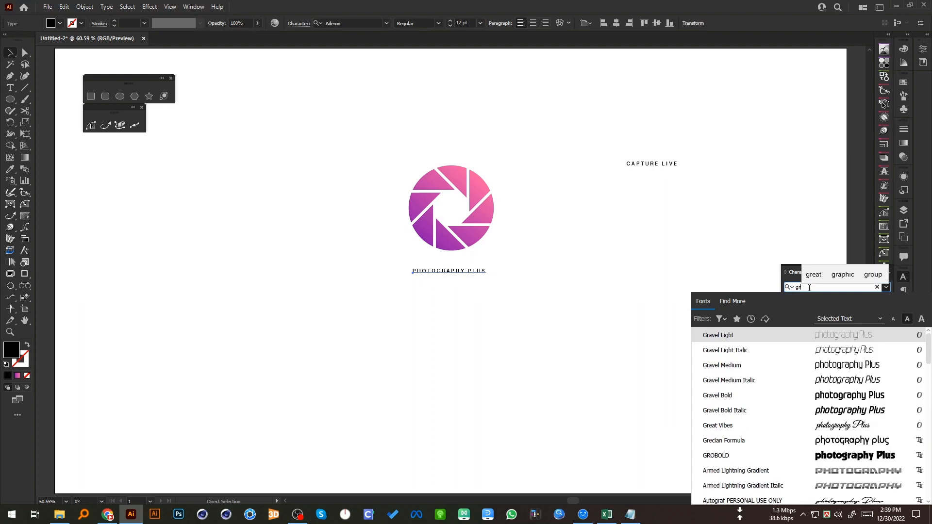
pyautogui.click(759, 424)
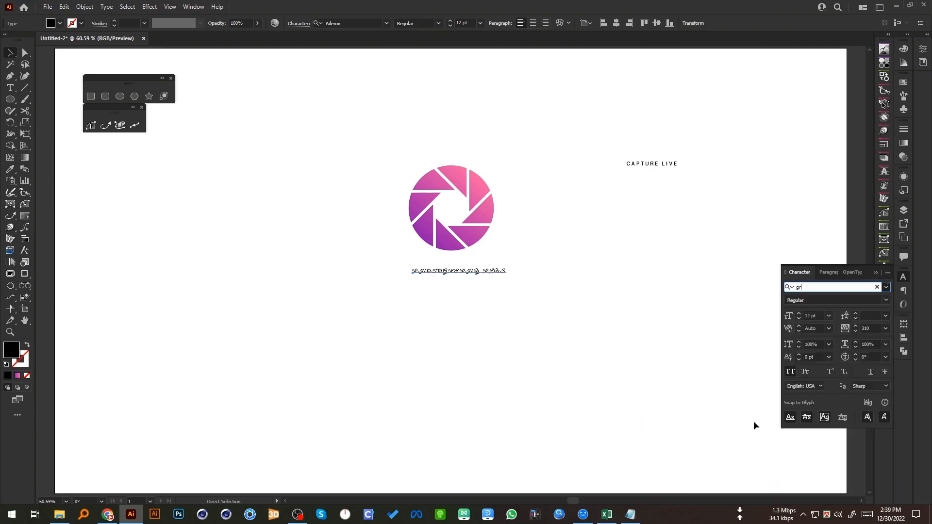
pyautogui.click(790, 372)
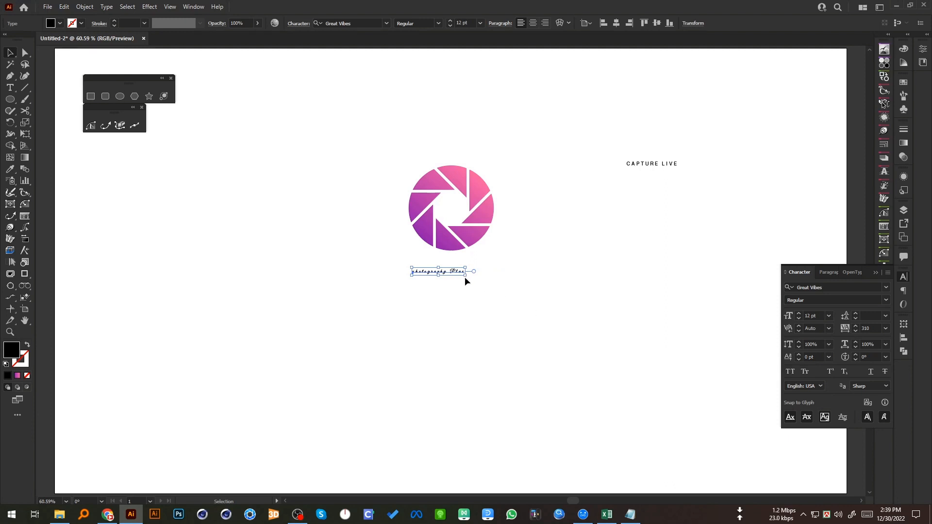
# - Enlarge the photography Plus text to about 56 pt and set its tracking to 0
pyautogui.moveTo(466, 273); pyautogui.dragTo(560, 322)
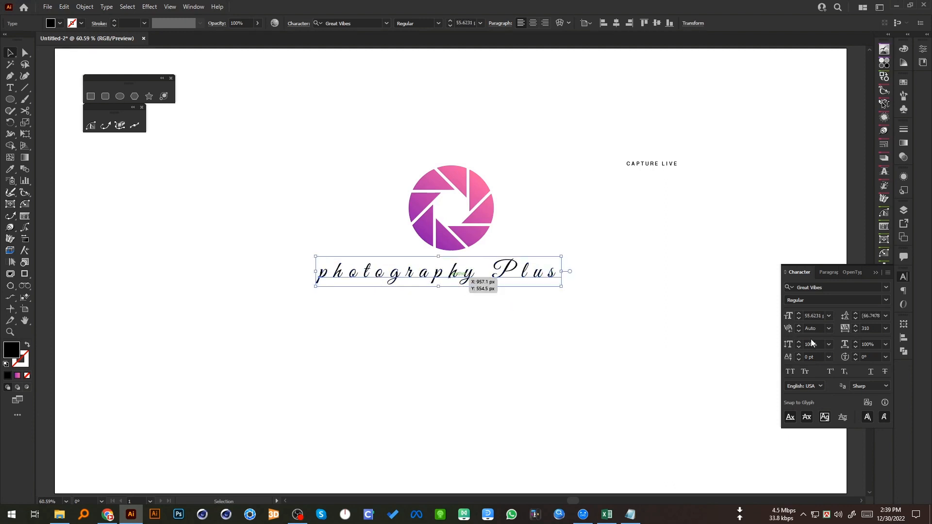
pyautogui.click(871, 328)
pyautogui.write('0')
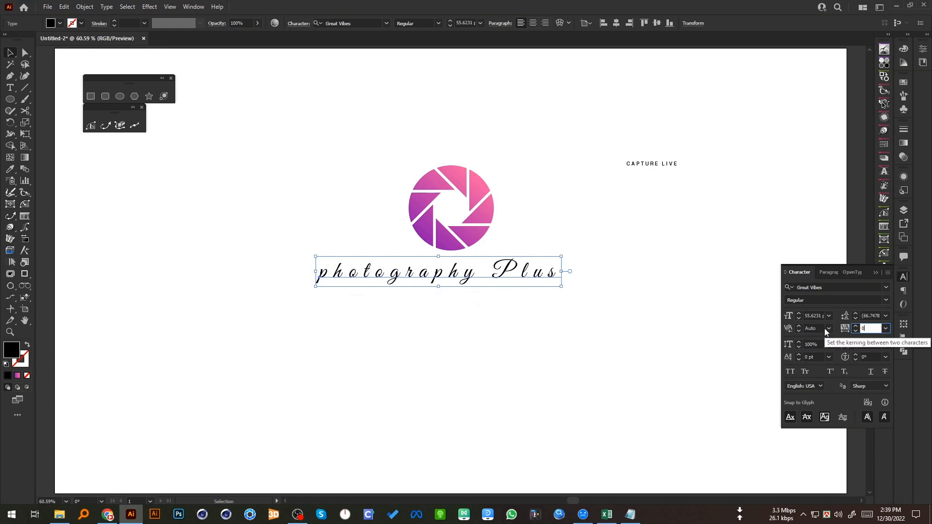
pyautogui.press('Return')
pyautogui.click(566, 319)
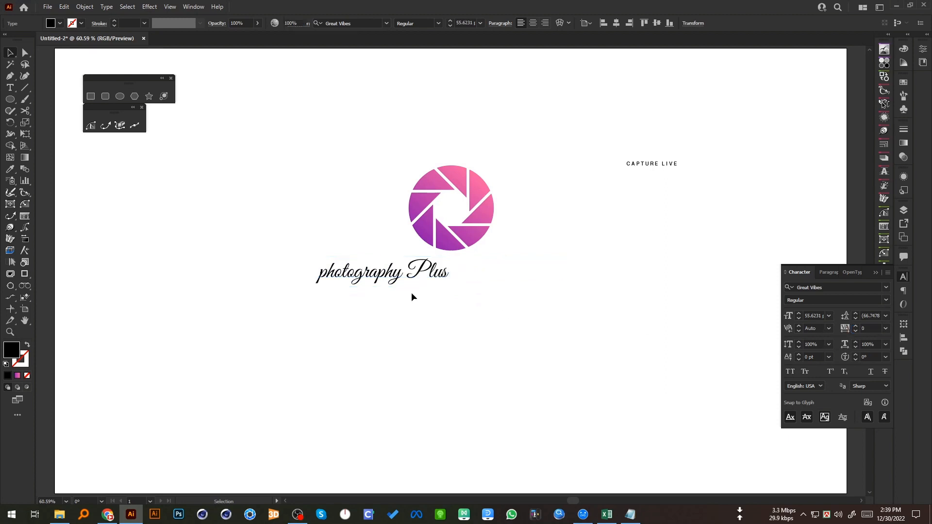
# - Replace the lowercase first letter of the photography Plus text with a capital P
pyautogui.click(329, 275)
pyautogui.doubleClick(329, 275)
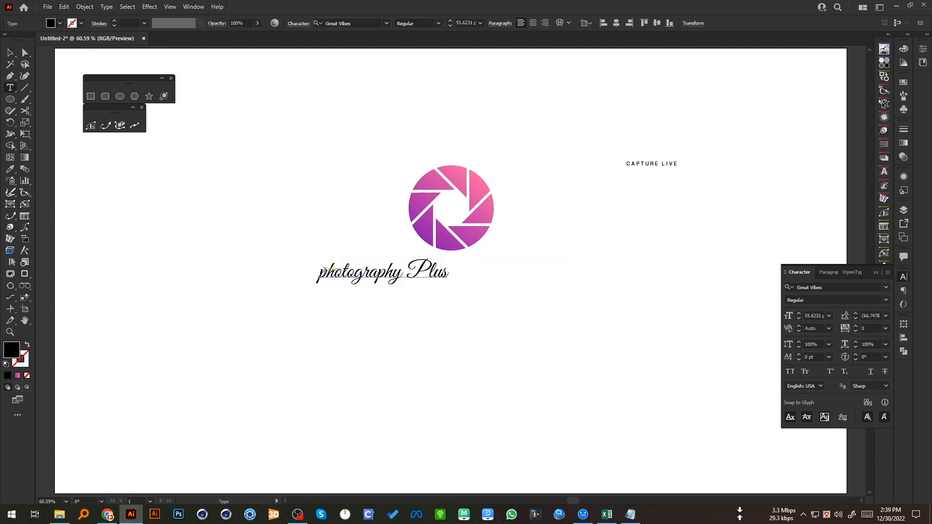
pyautogui.moveTo(324, 270); pyautogui.dragTo(311, 272)
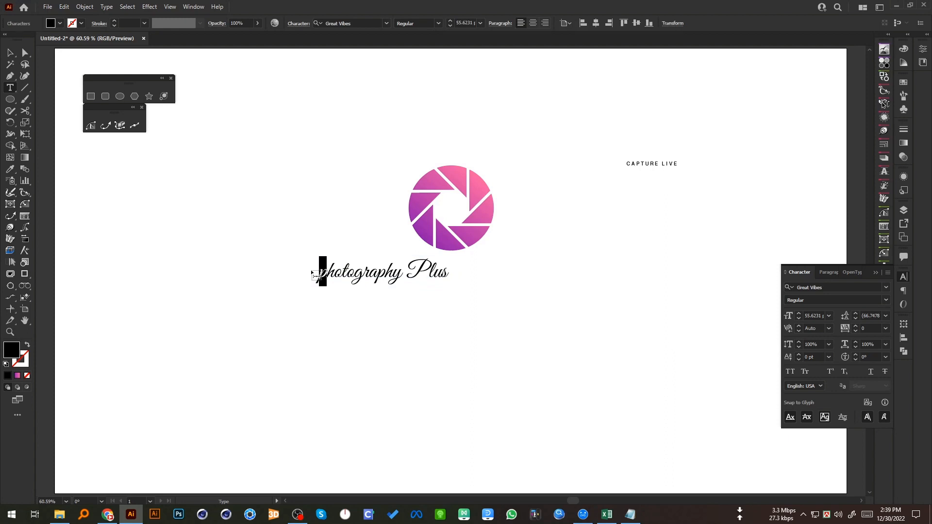
pyautogui.write('P')
pyautogui.click(11, 53)
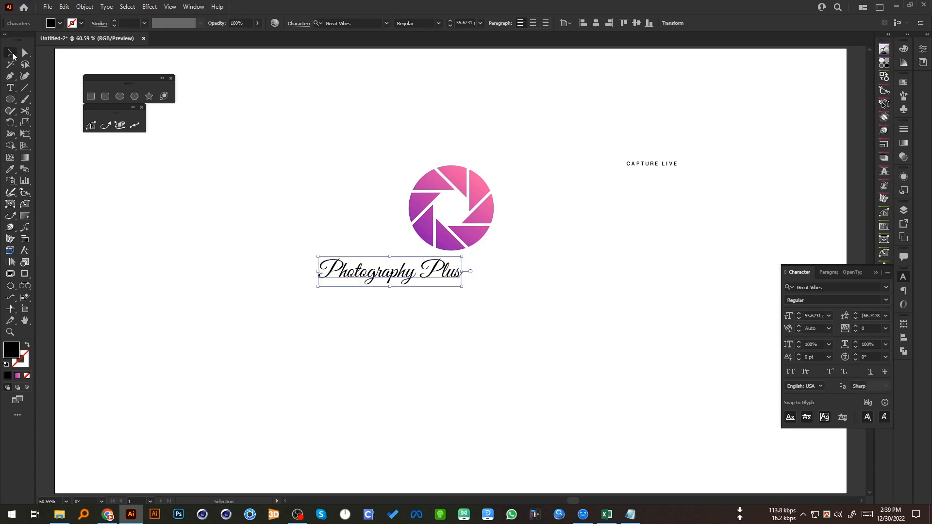
# - Set the Photography Plus text to centred paragraph alignment and centre it horizontally under the shutter
pyautogui.click(615, 24)
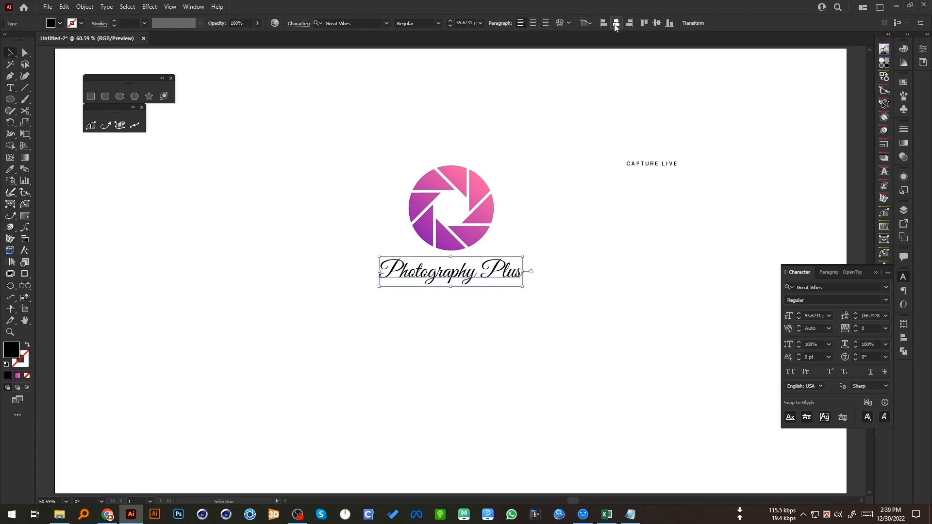
pyautogui.click(533, 23)
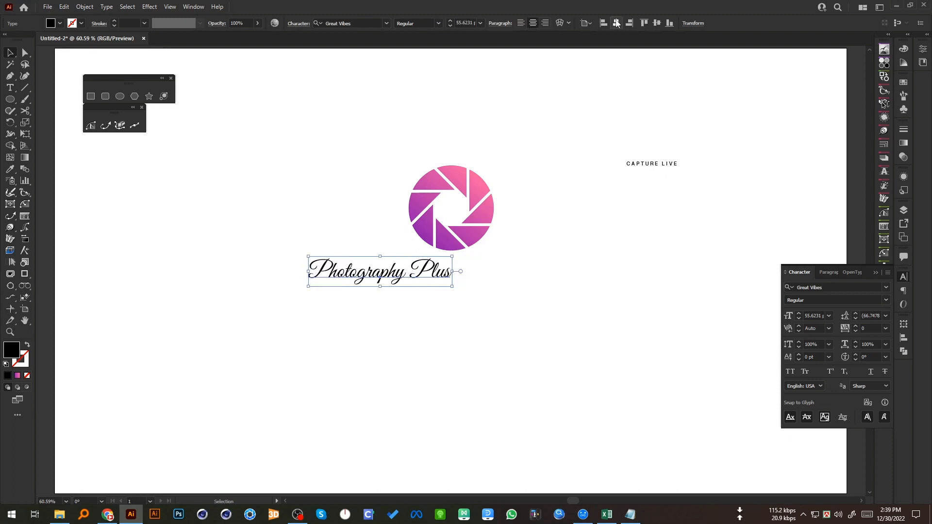
pyautogui.click(616, 23)
pyautogui.click(473, 238)
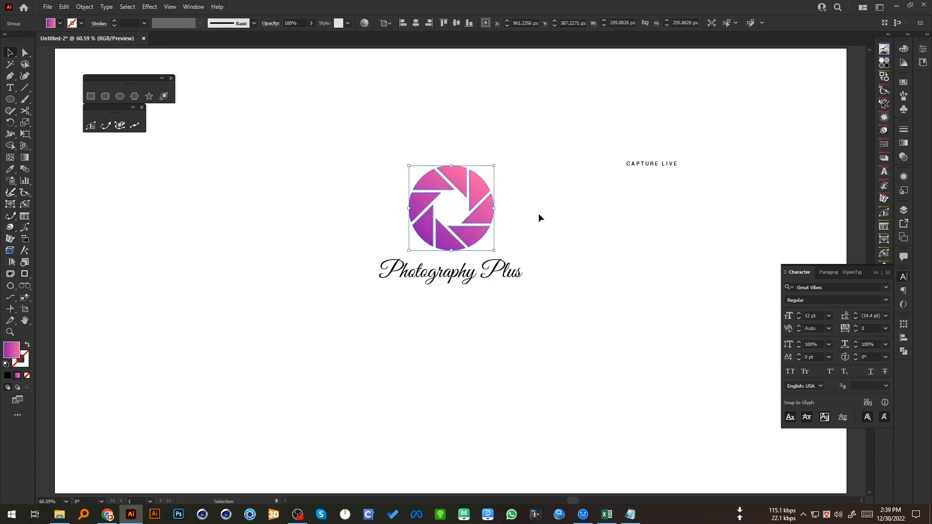
# - Enlarge the CAPTURE LIVE text and centre it as a tagline beneath Photography Plus
pyautogui.click(653, 166)
pyautogui.moveTo(678, 168); pyautogui.dragTo(464, 296)
pyautogui.click(500, 346)
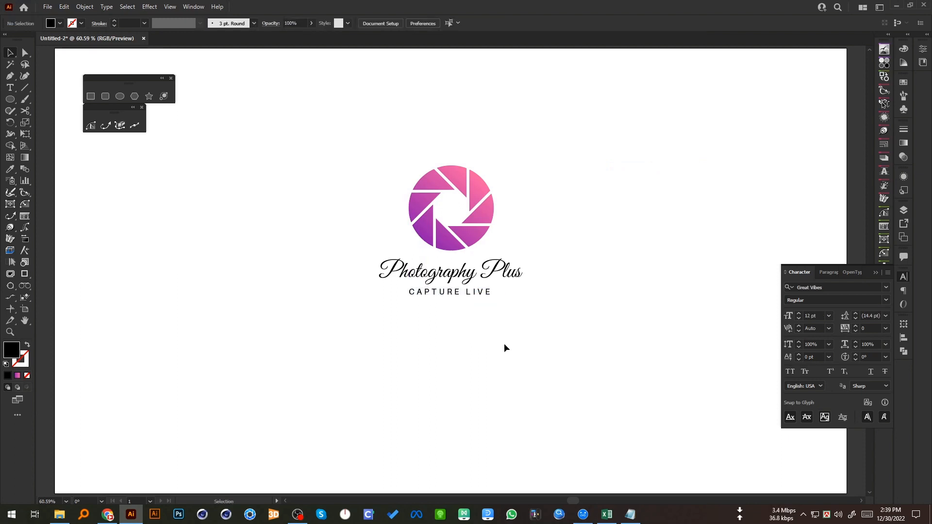
pyautogui.click(503, 281)
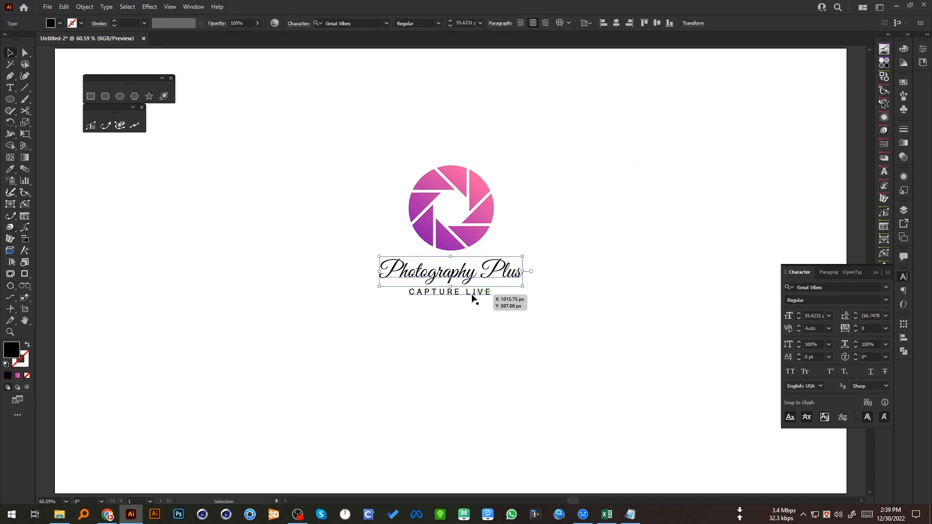
# - Remove the Photography Plus text's black fill, add a new fill to the text object and apply the purple-to-pink gradient swatch
pyautogui.click(27, 376)
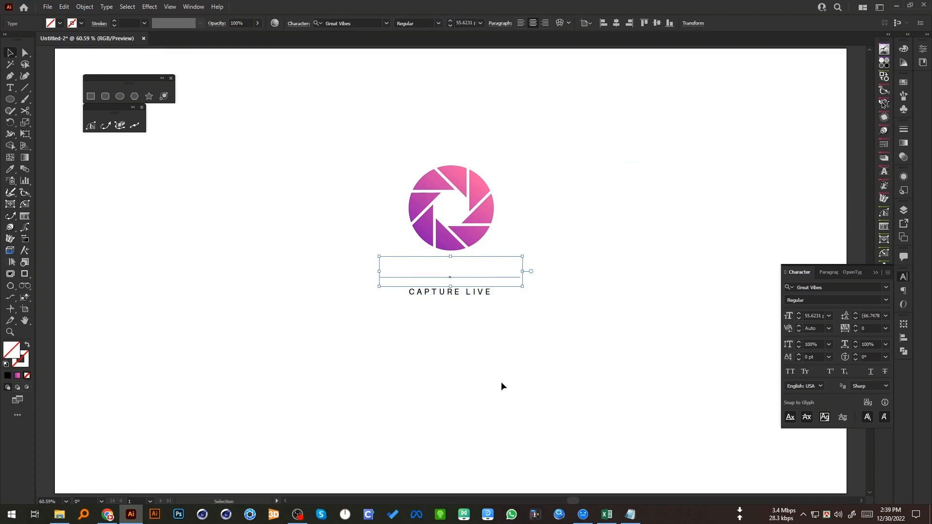
pyautogui.click(903, 177)
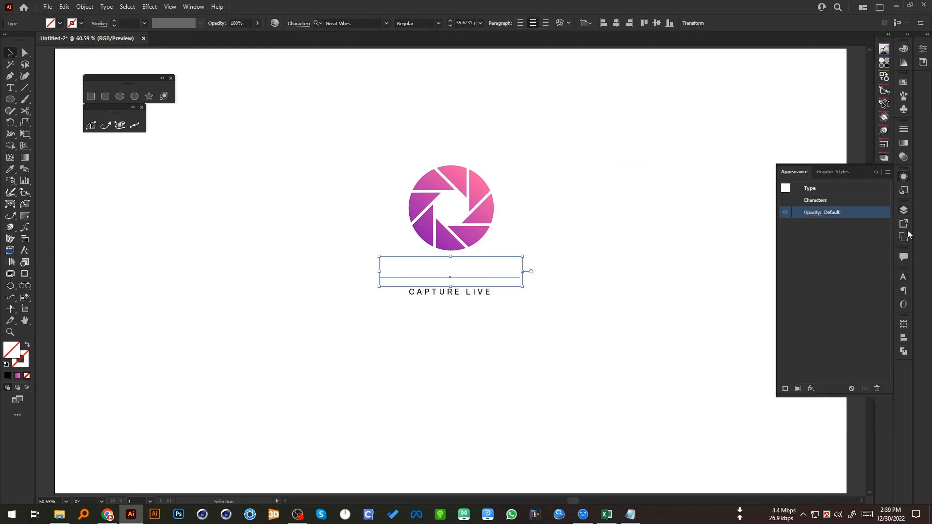
pyautogui.click(798, 388)
pyautogui.click(837, 224)
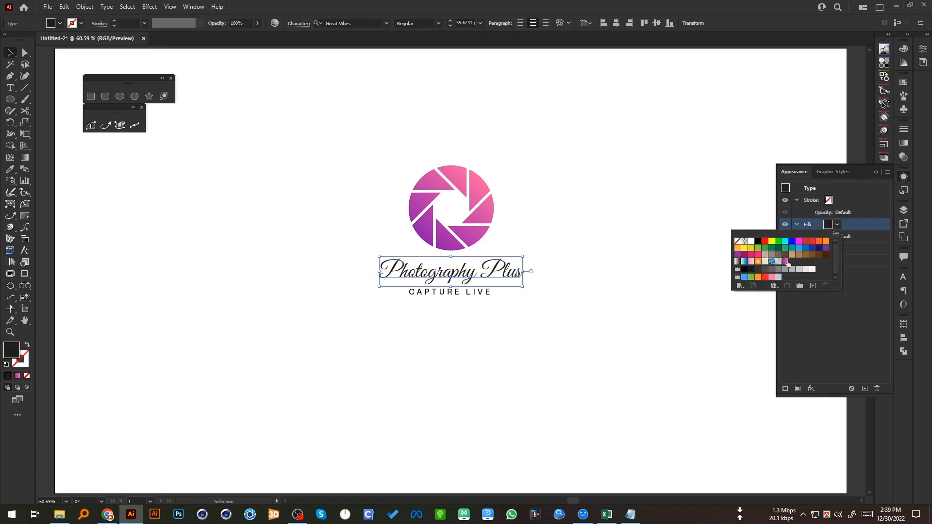
pyautogui.click(785, 261)
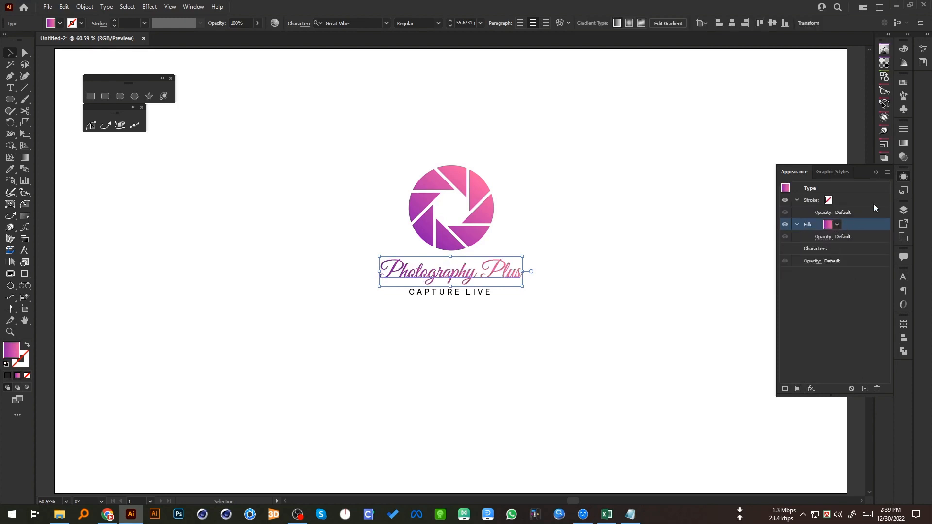
pyautogui.click(876, 172)
pyautogui.click(659, 252)
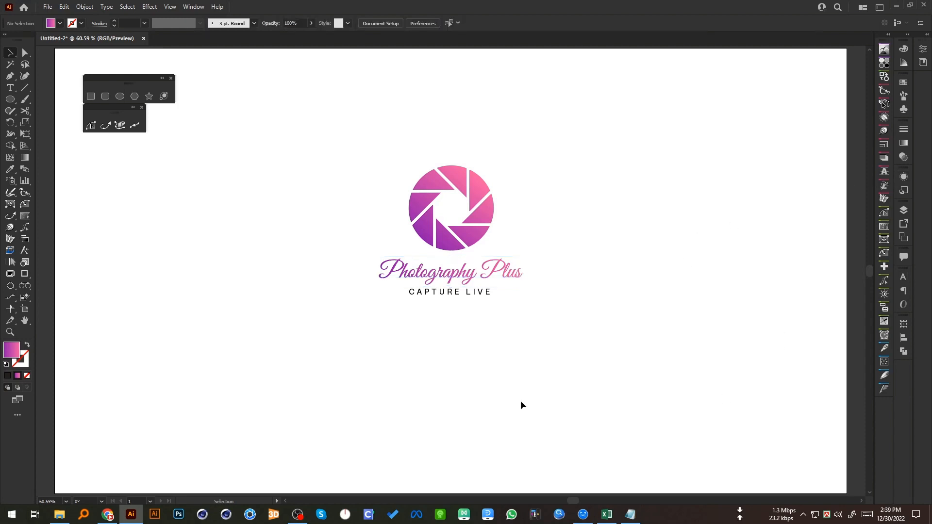
# - Nudge the CAPTURE LIVE tagline slightly upward, closer to Photography Plus
pyautogui.click(447, 296)
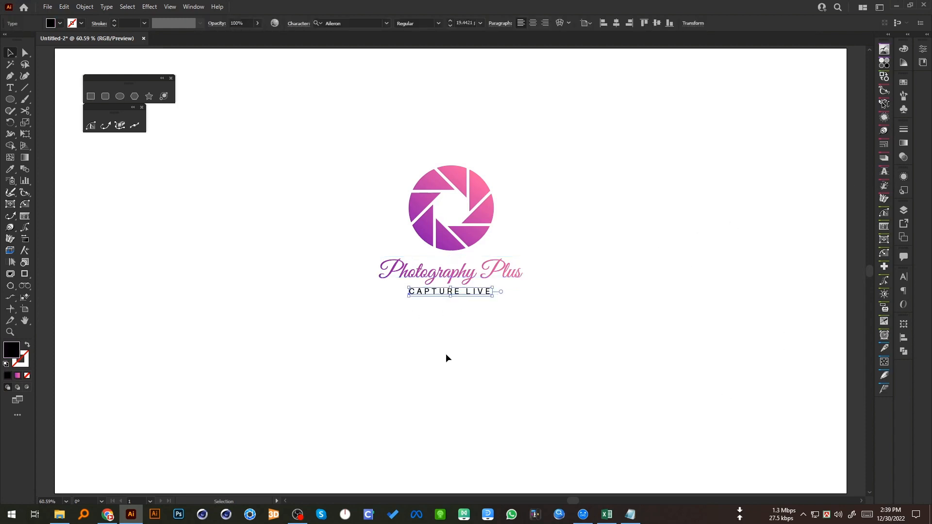
pyautogui.click(435, 360)
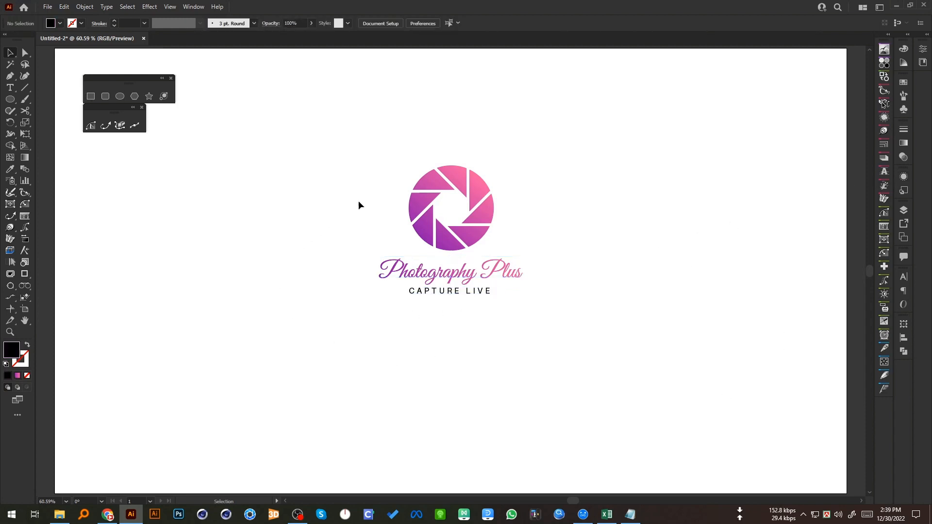
pyautogui.click(467, 220)
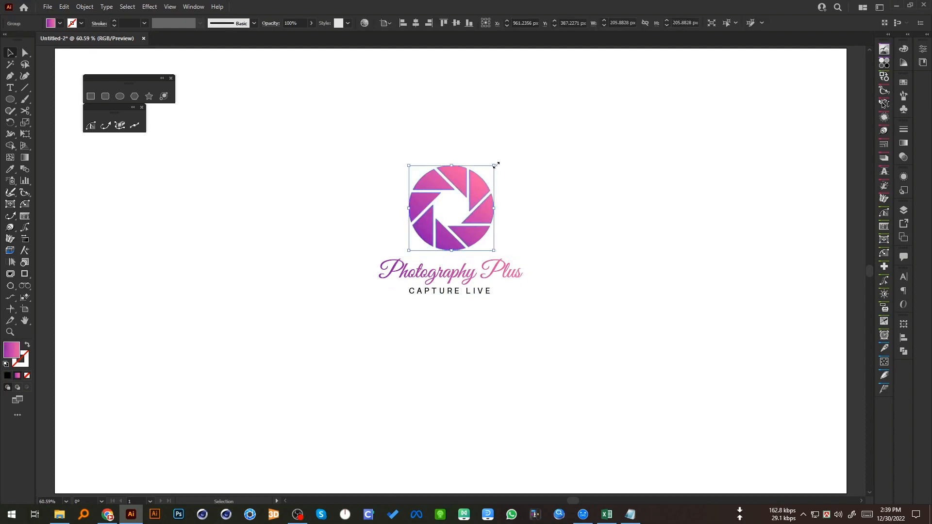
pyautogui.moveTo(494, 166); pyautogui.dragTo(498, 165)
# - Convert the logo's text to outlines and centre the whole logo as one group horizontally and vertically on the artboard
pyautogui.moveTo(304, 148); pyautogui.dragTo(583, 340)
pyautogui.hotkey('ctrl', 'shift', 'o')
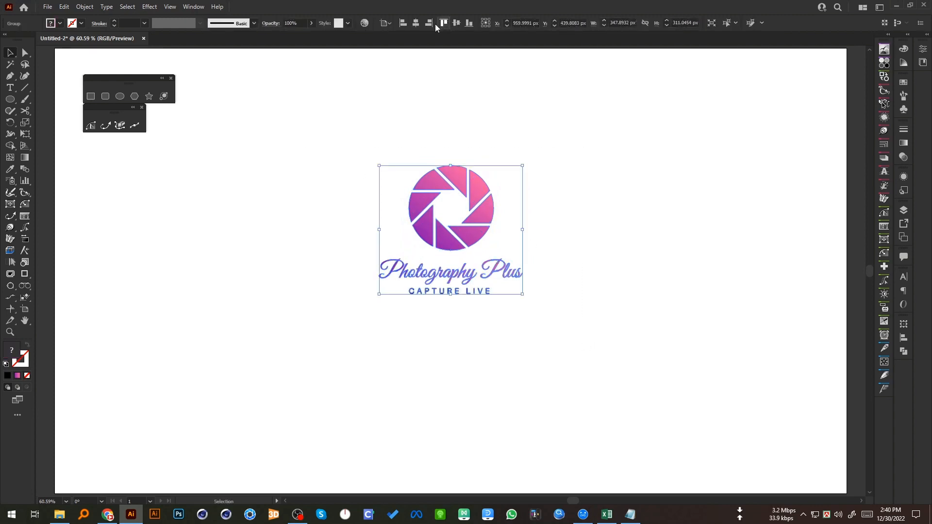
pyautogui.click(416, 23)
pyautogui.click(456, 23)
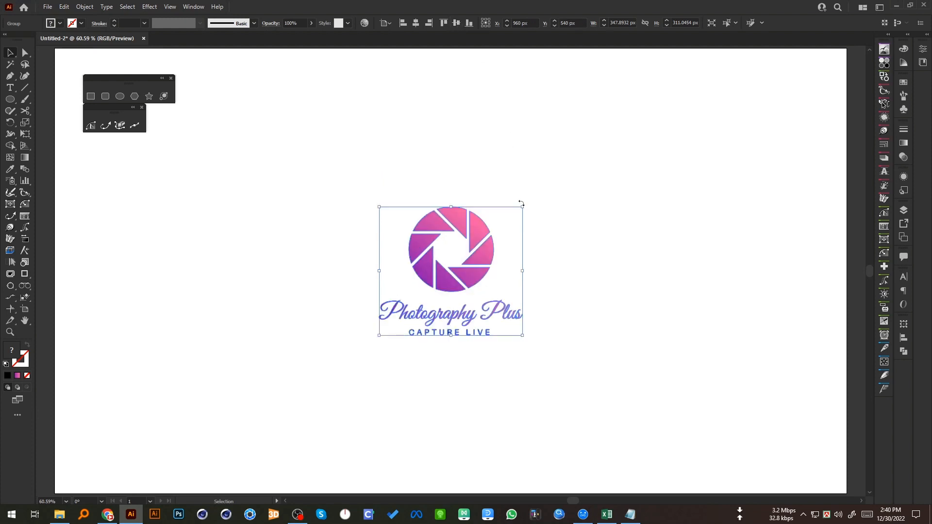
# - Resize the grouped logo proportionally about its centre until it is slightly larger than its original size
pyautogui.moveTo(524, 206); pyautogui.dragTo(580, 188)
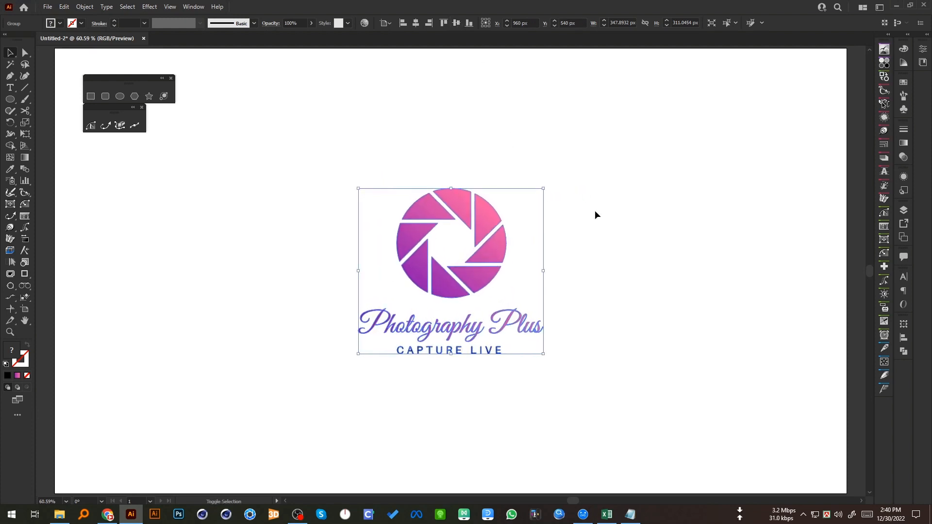
pyautogui.click(617, 252)
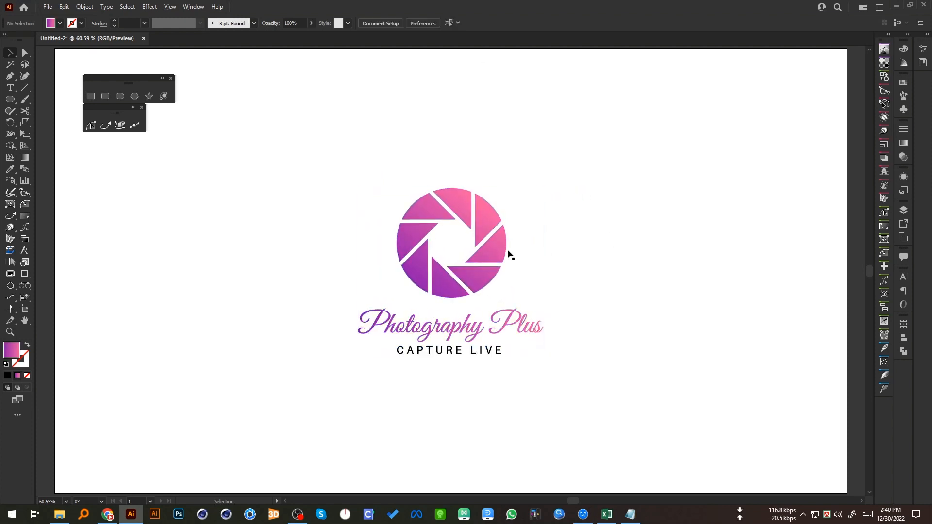
pyautogui.click(516, 227)
pyautogui.moveTo(544, 188); pyautogui.dragTo(534, 220)
pyautogui.click(617, 262)
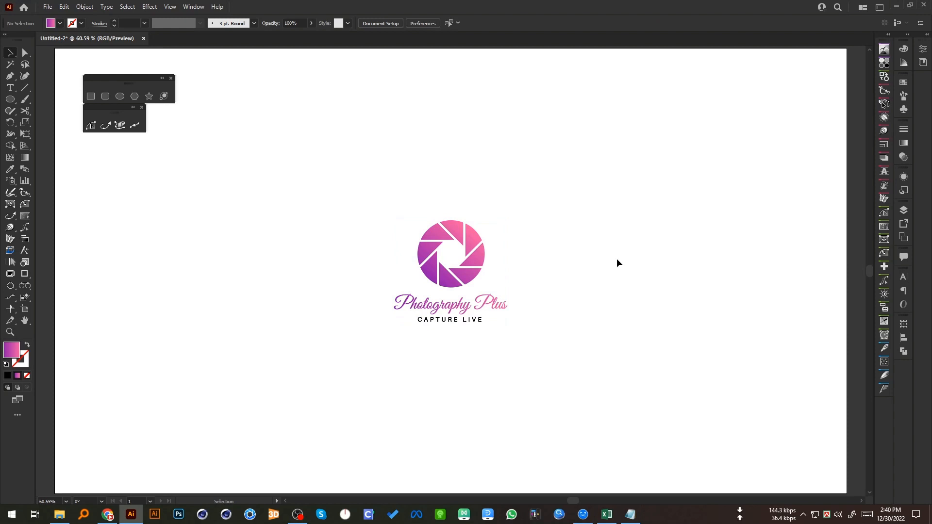
pyautogui.click(479, 265)
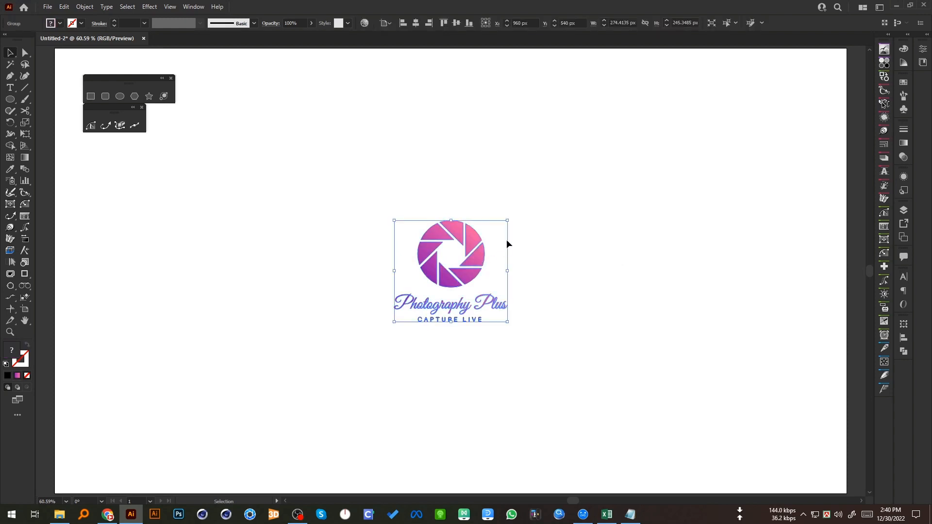
pyautogui.moveTo(509, 220); pyautogui.dragTo(534, 206)
pyautogui.click(637, 265)
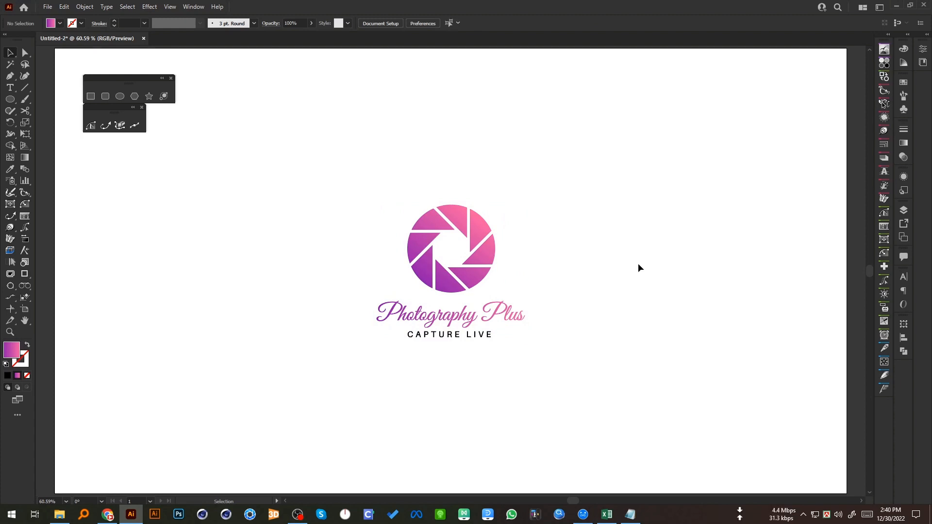
# - Recolour only the outlined CAPTURE LIVE letters within the group with a dark grey swatch
pyautogui.press('a')
pyautogui.moveTo(387, 332); pyautogui.dragTo(515, 352)
pyautogui.click(903, 84)
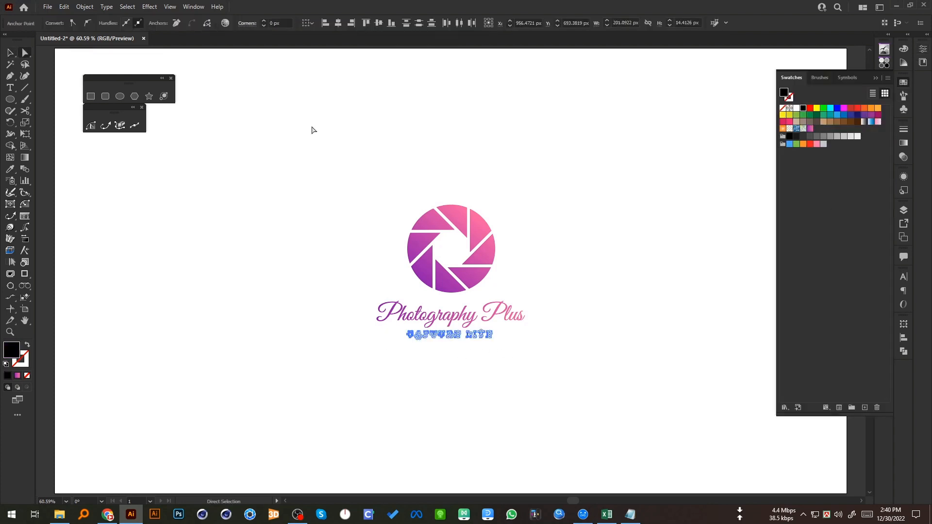
pyautogui.click(810, 137)
pyautogui.click(619, 256)
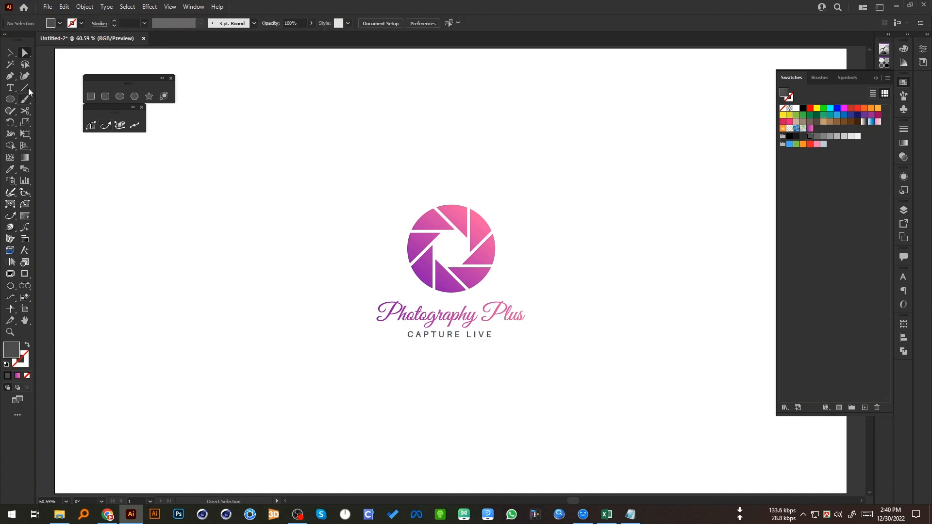
pyautogui.click(9, 53)
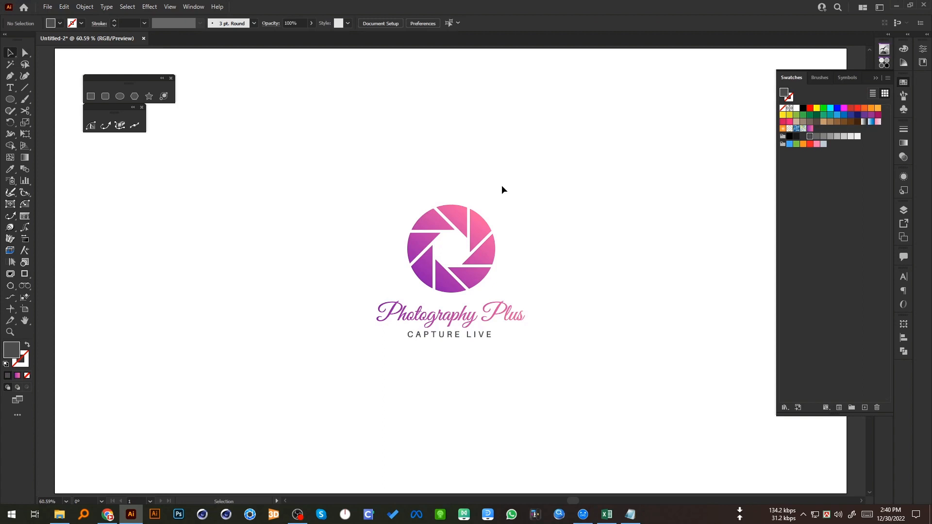
pyautogui.click(875, 78)
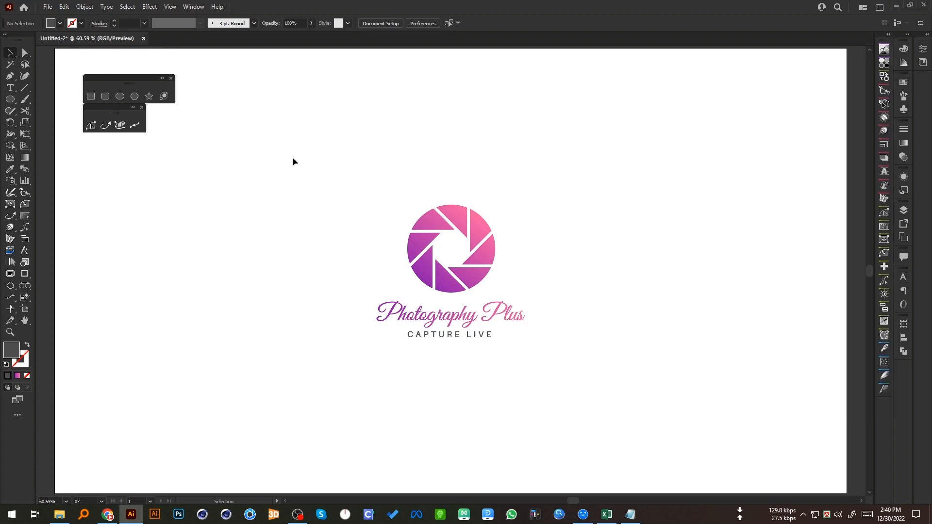